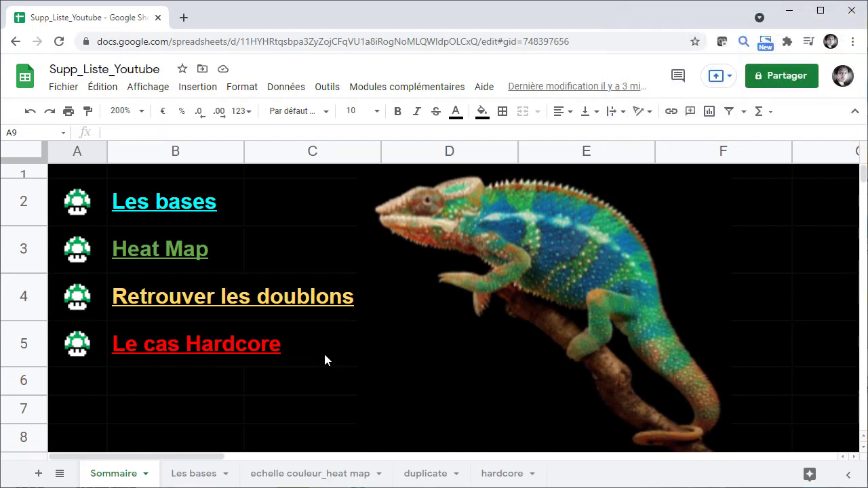
Follow the summary sheet's link to the "Les bases" sheet.
key("Up")
key("Up")
key("Up")
key("Right")
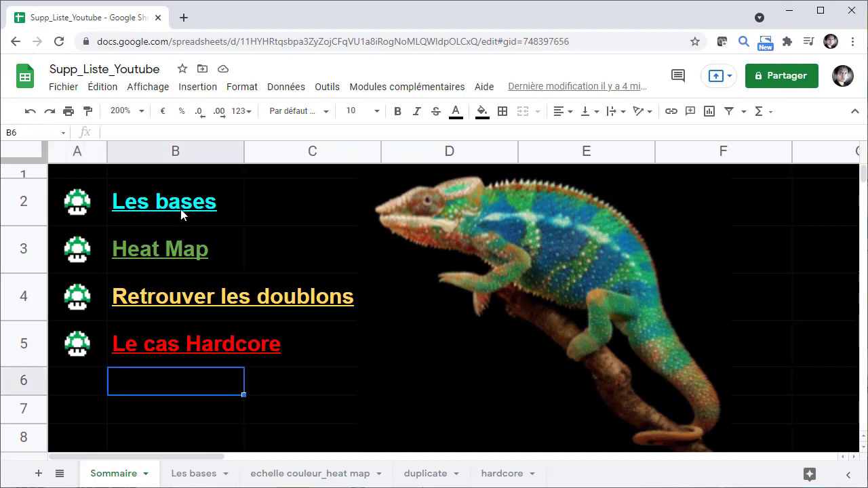
left_click(180, 206)
left_click(163, 243)
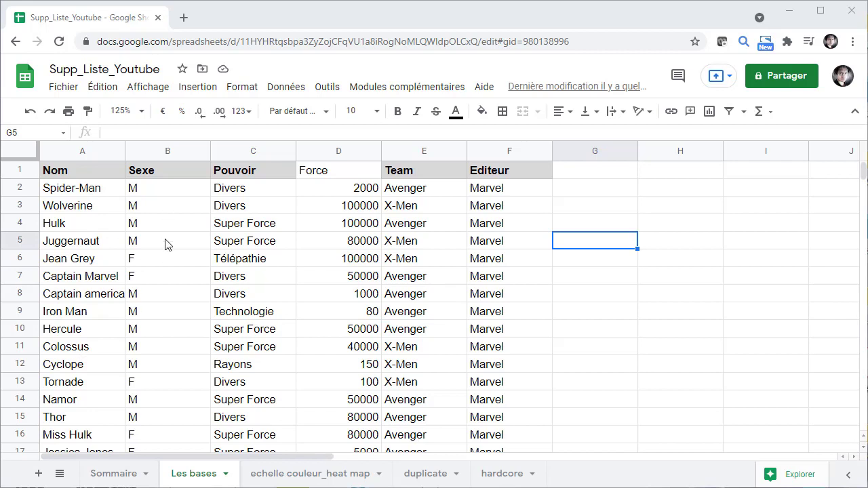
Format the Force header in D1 like the other column headers, in bold on a grey fill.
left_click(343, 207)
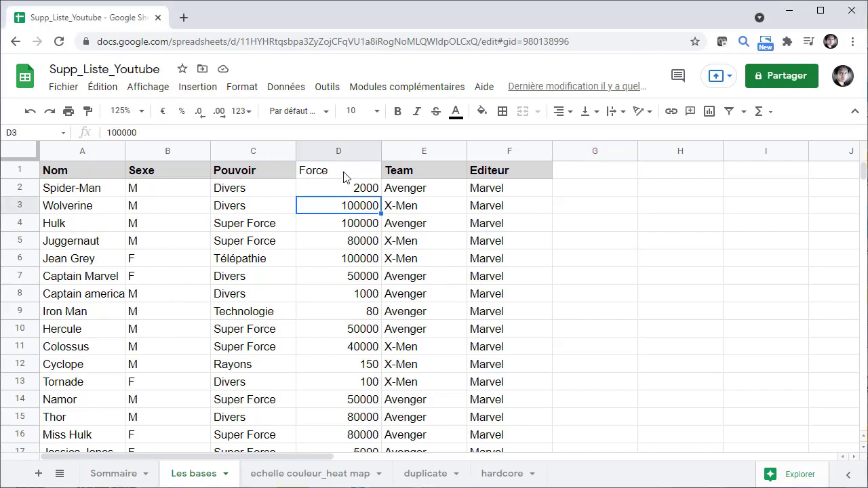
left_click(343, 175)
key("ctrl+b")
left_click(441, 203)
left_click(529, 211)
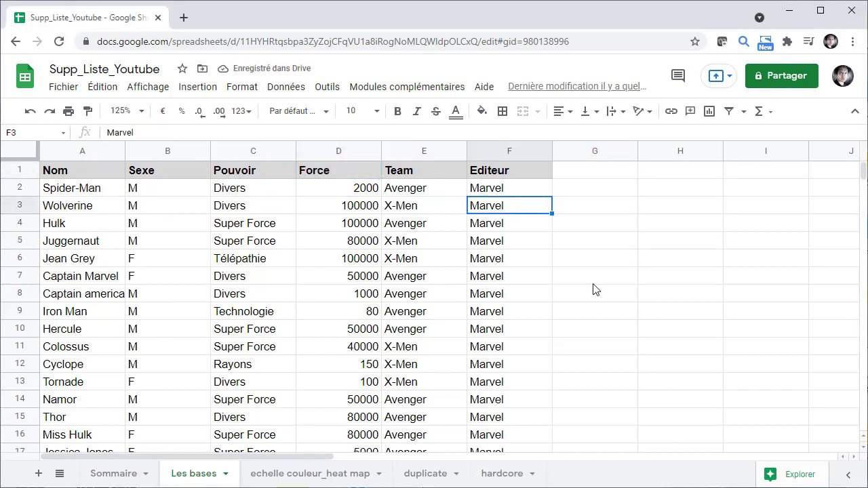
scroll(624, 276, "down", 2)
scroll(364, 226, "up", 2)
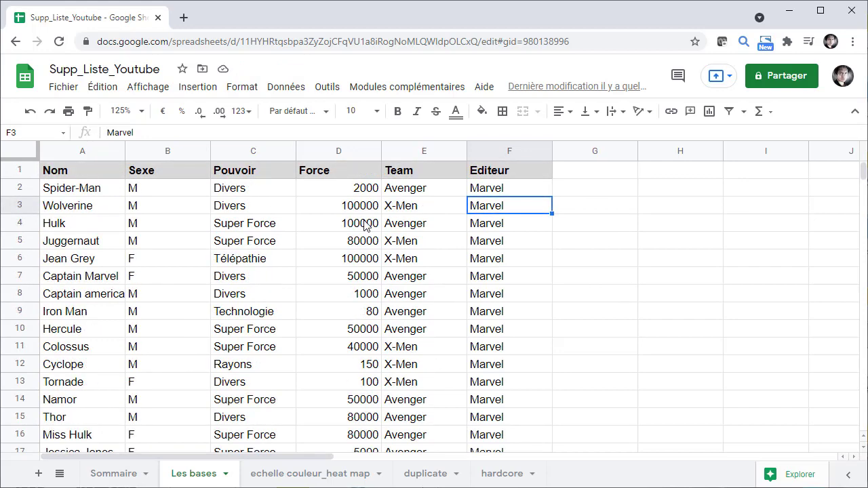
Start a conditional formatting rule for the Force values and set its range to D2:D20.
left_click(361, 195)
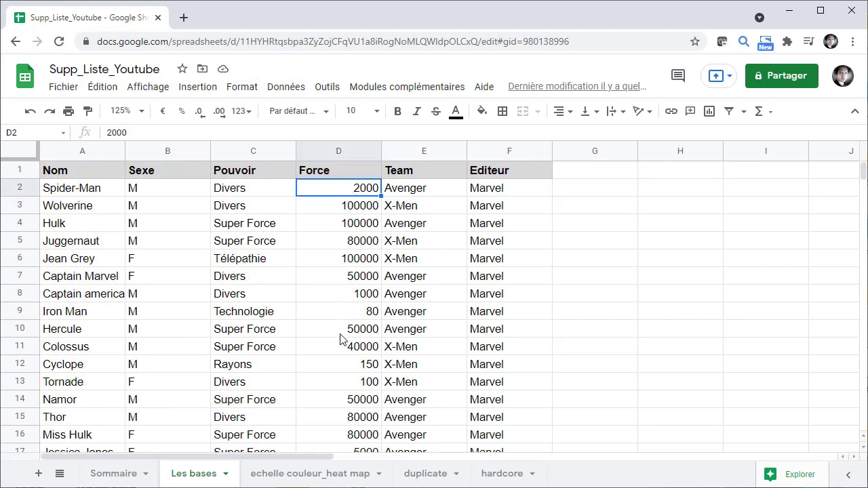
left_click(345, 206)
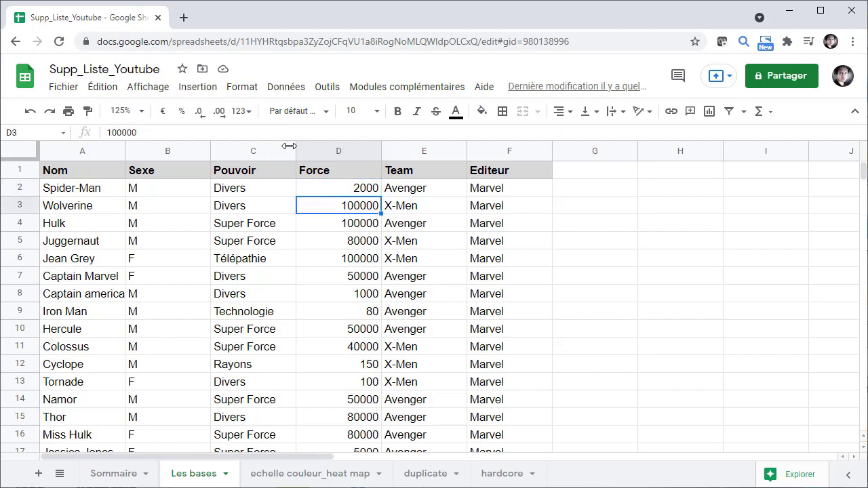
left_click(245, 88)
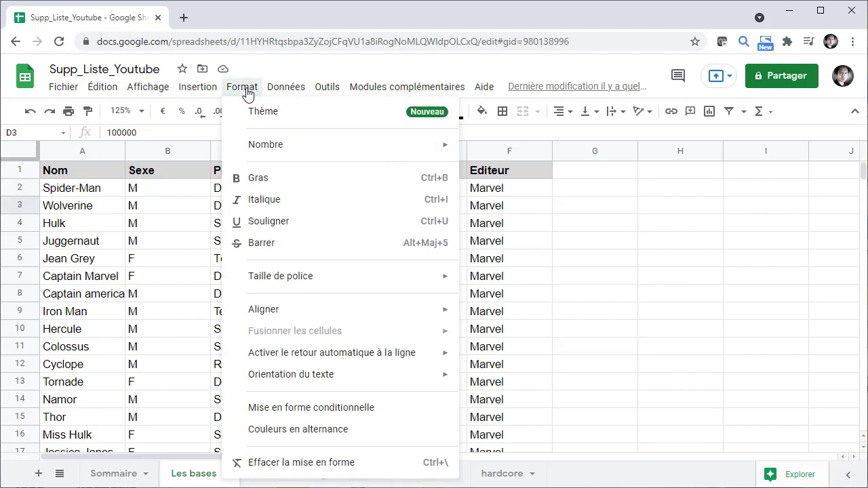
left_click(276, 411)
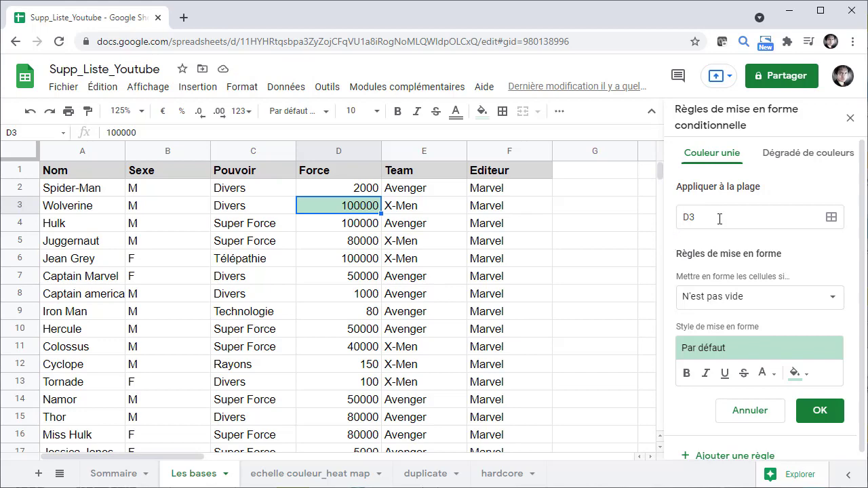
left_click(831, 217)
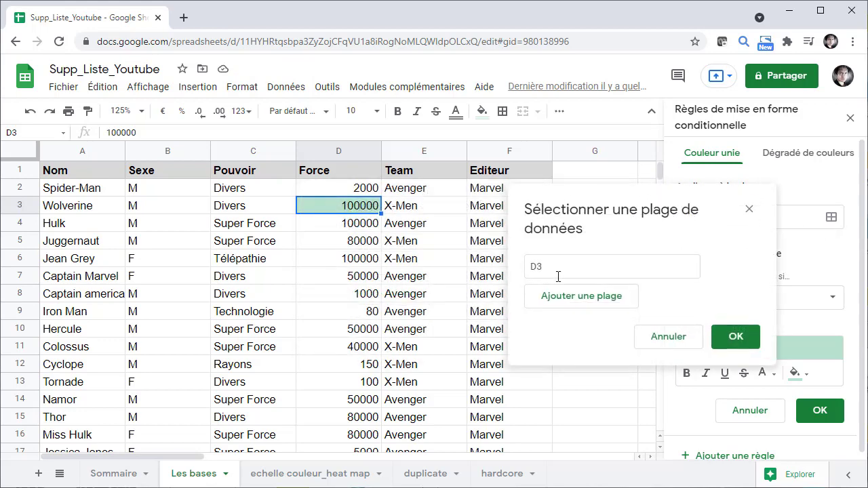
left_click(553, 269)
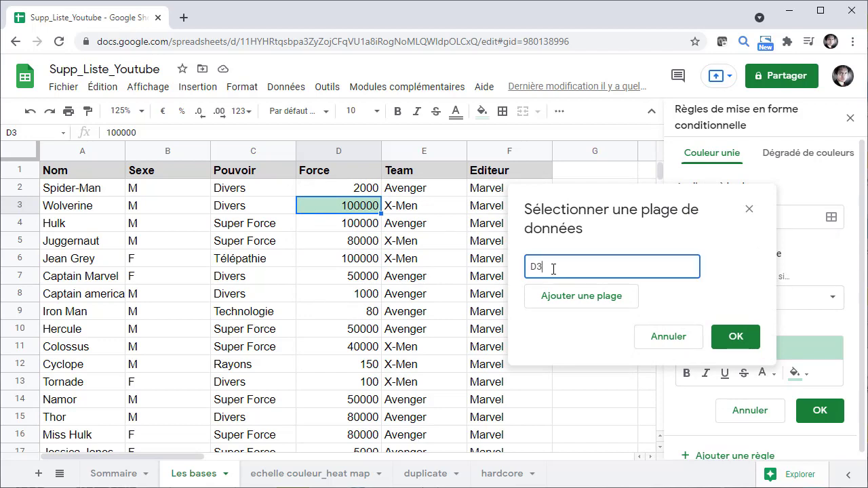
key("BackSpace")
type("2:")
scroll(350, 274, "down", 2)
type("D20")
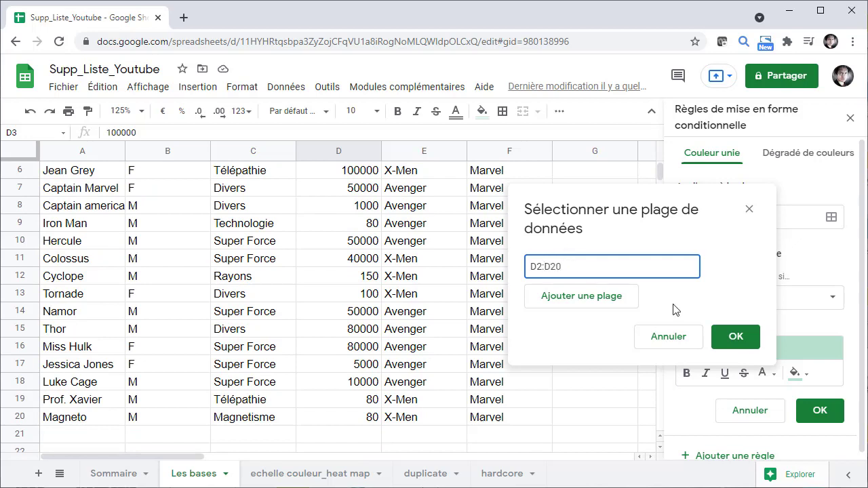
left_click(736, 336)
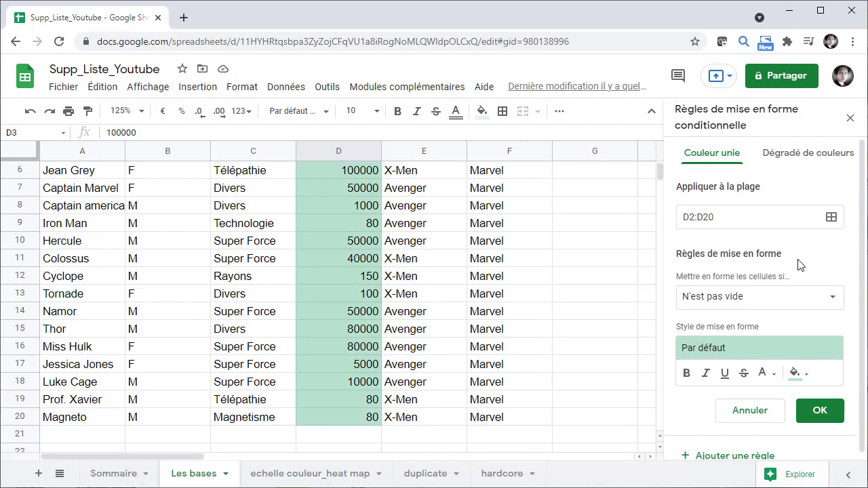
Set the rule's condition to "Supérieur(e) à" with the value 10000.
left_click(835, 299)
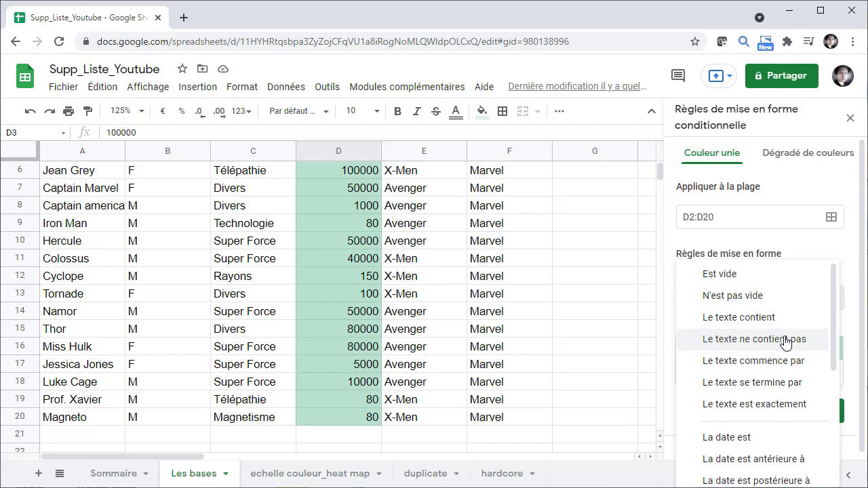
scroll(780, 373, "down", 3)
scroll(776, 360, "down", 3)
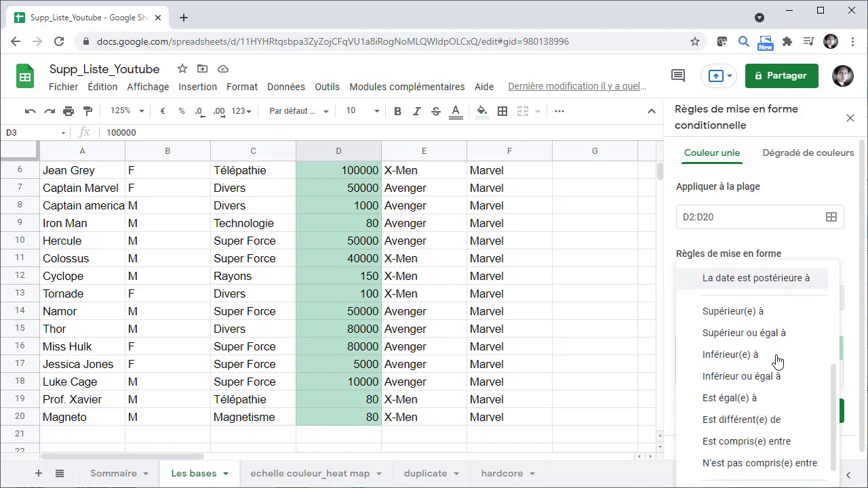
left_click(774, 320)
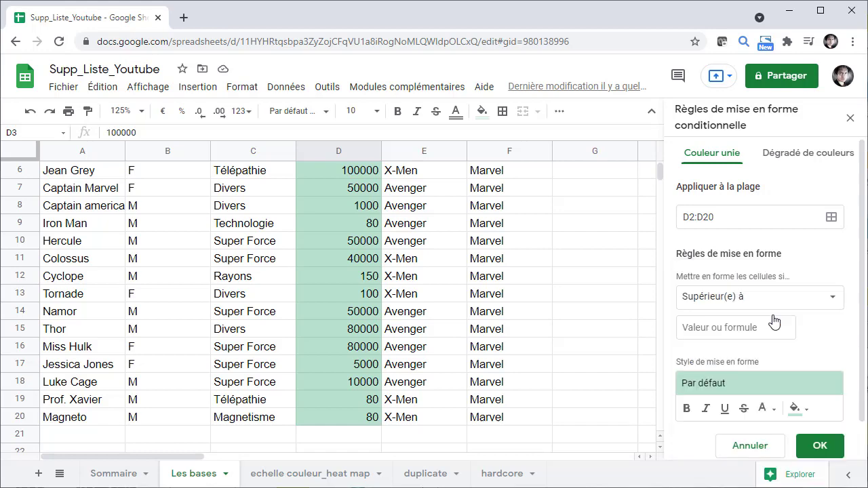
left_click(728, 330)
type("10000")
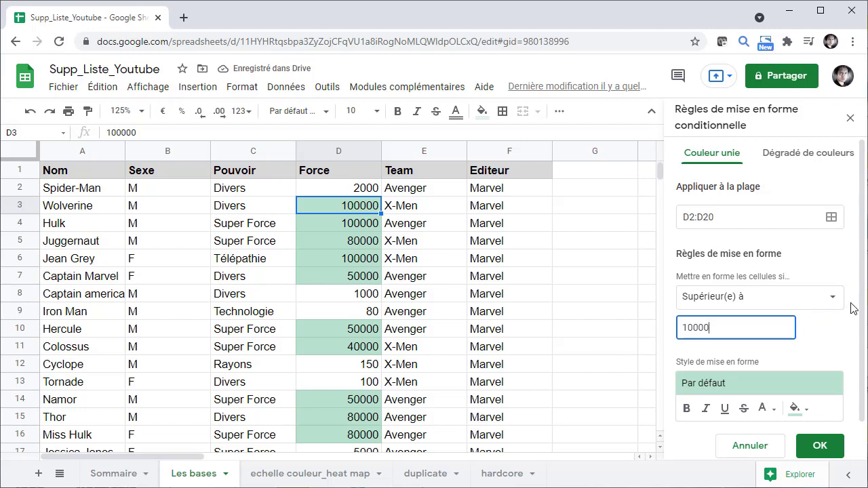
Style the cells matching the above-10000 rule with bold, italic, underlined red text.
left_click_drag(855, 309, 855, 349)
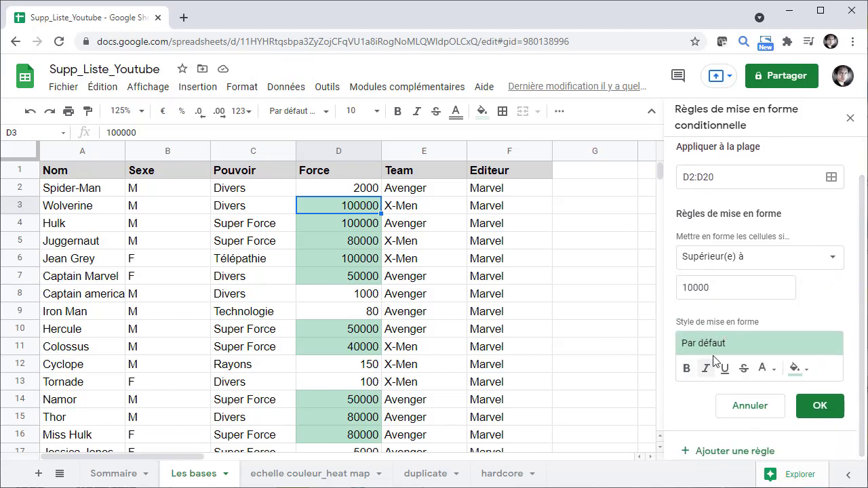
left_click(686, 377)
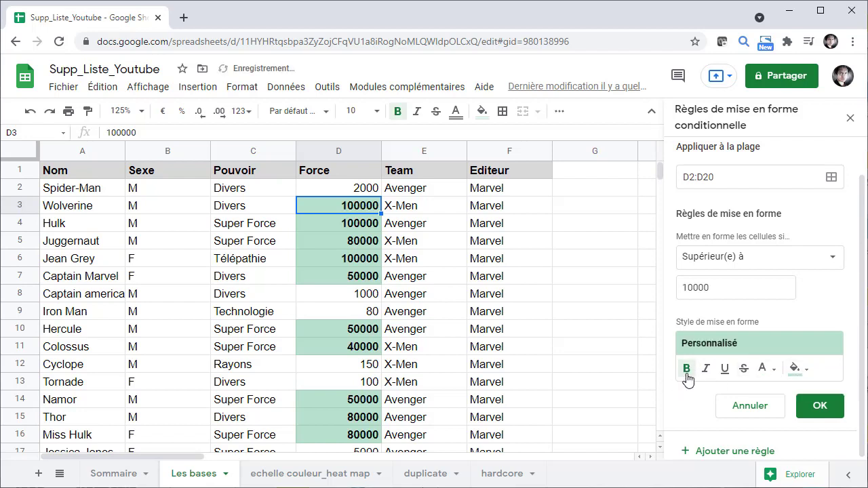
left_click(706, 377)
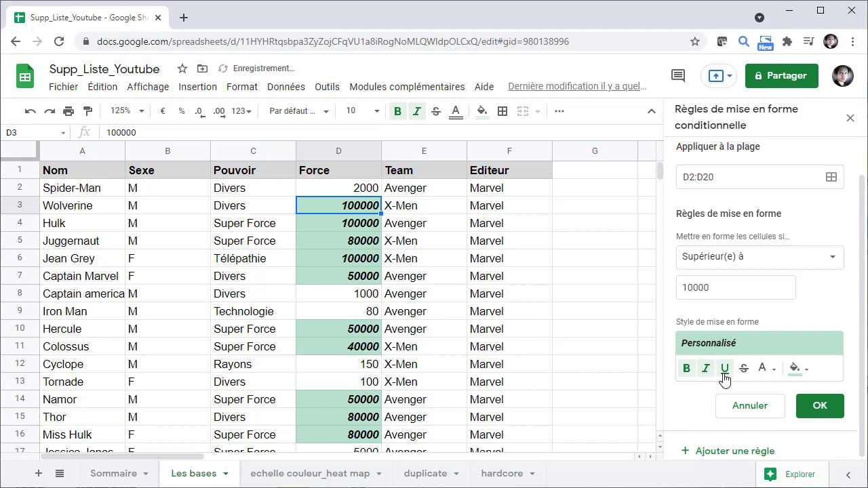
left_click(724, 377)
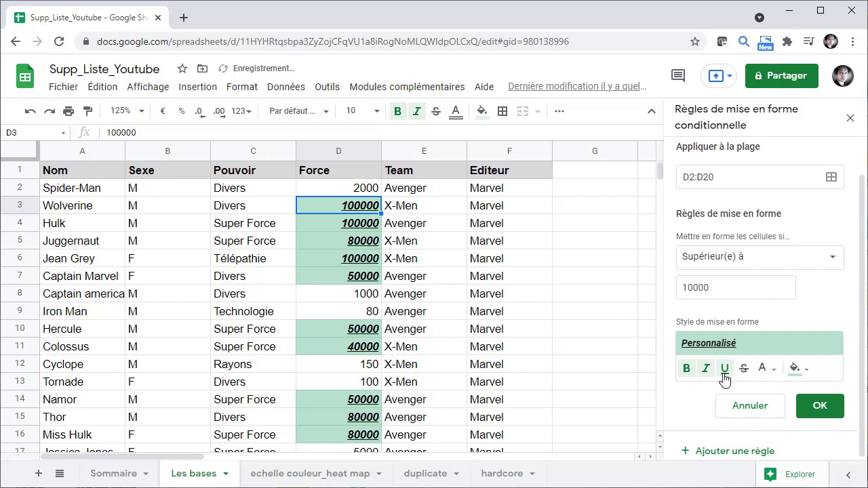
left_click(807, 377)
left_click(762, 368)
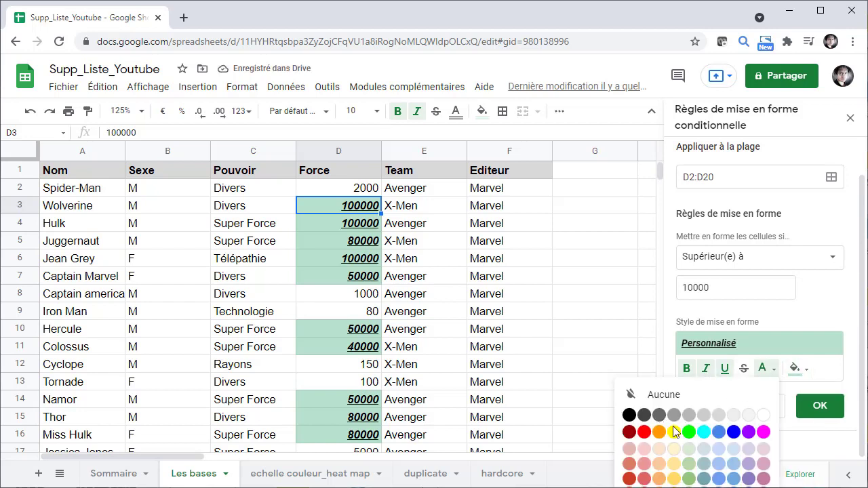
left_click(639, 432)
left_click(576, 332)
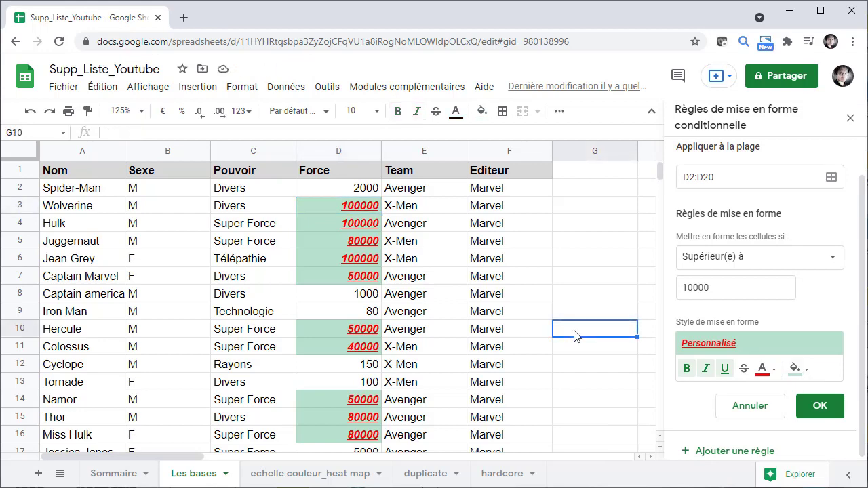
Add a second rule on D2:D20 with the condition "Inférieur(e) à" and the value 100.
left_click(687, 453)
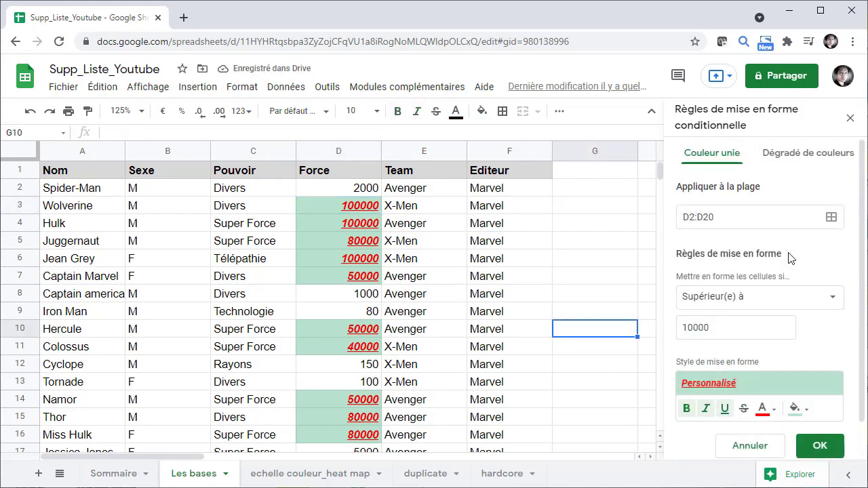
left_click(833, 299)
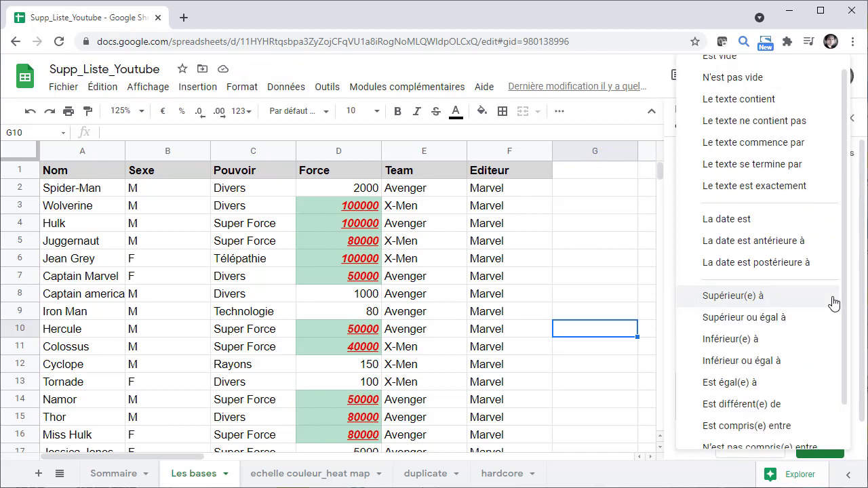
left_click(760, 341)
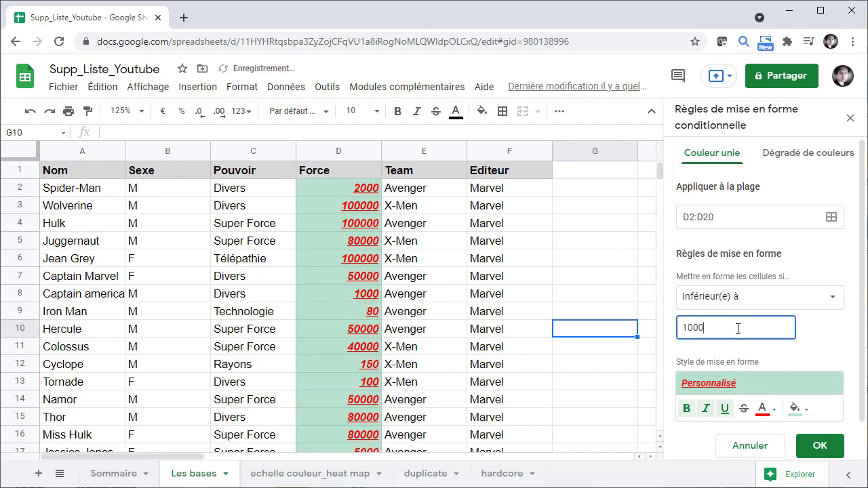
key("BackSpace")
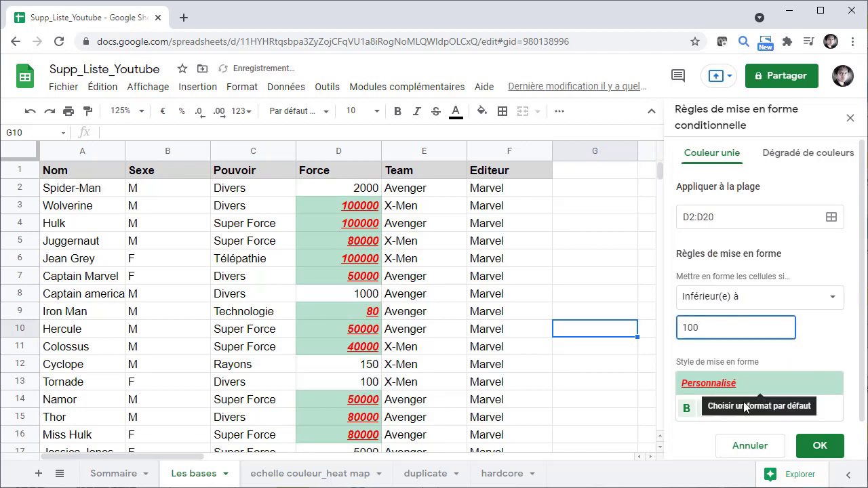
Remove bold, italic and underline from the below-100 rule's style and give it blue text on a cyan fill.
left_click(686, 411)
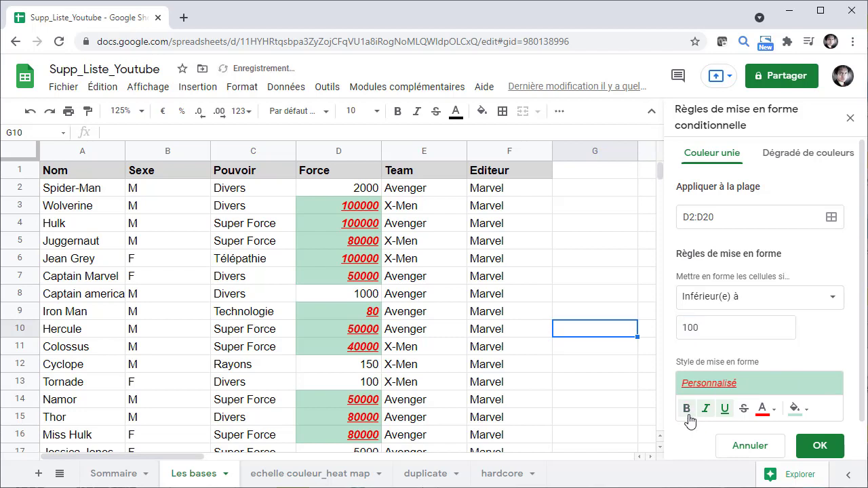
left_click(705, 411)
left_click(724, 410)
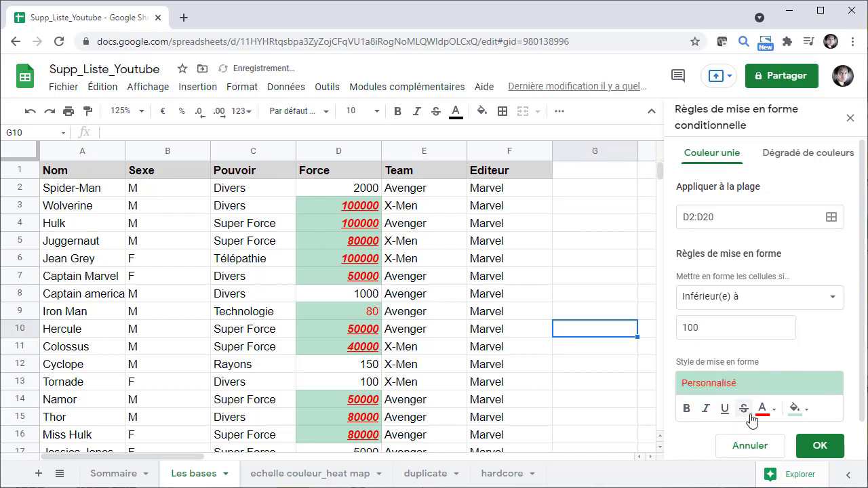
left_click(775, 410)
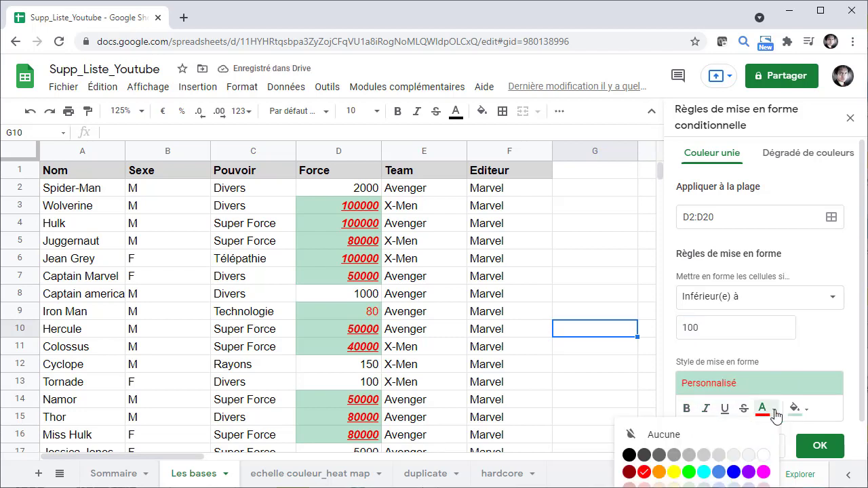
left_click(734, 471)
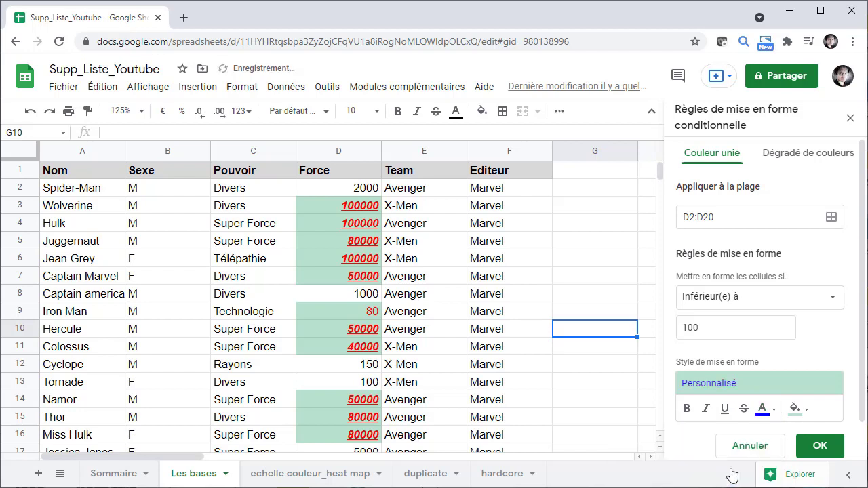
left_click(806, 410)
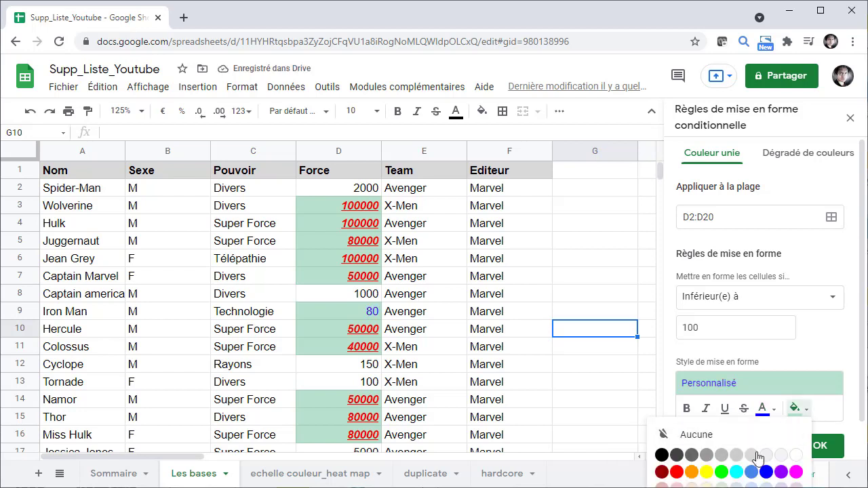
left_click(737, 475)
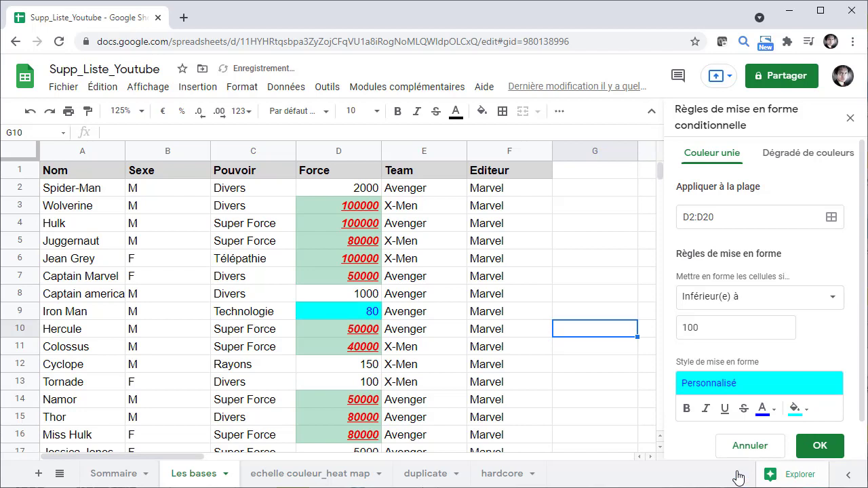
left_click(616, 282)
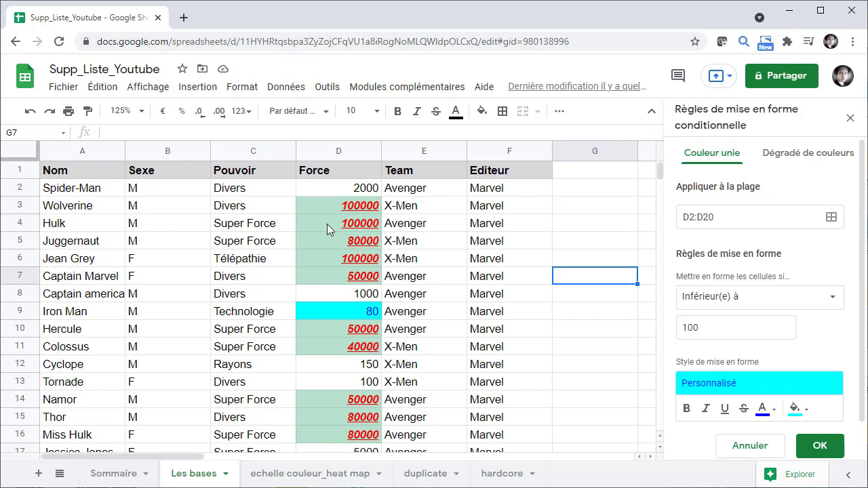
scroll(327, 224, "down", 1)
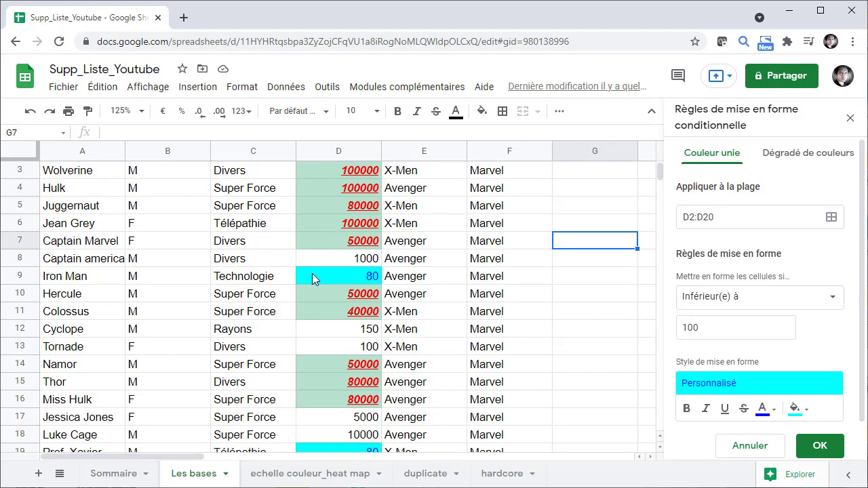
Look over the highlighted Force values and clear the formatting from the entire Force column.
scroll(311, 274, "down", 2)
scroll(312, 274, "up", 3)
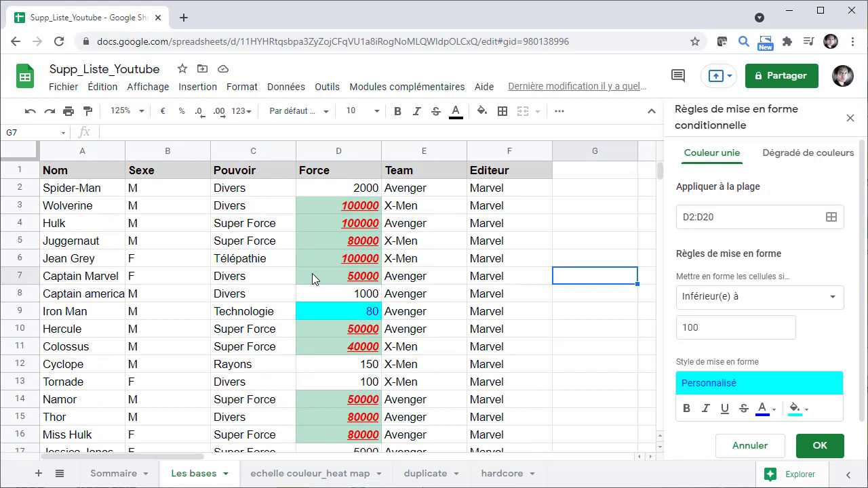
left_click(351, 154)
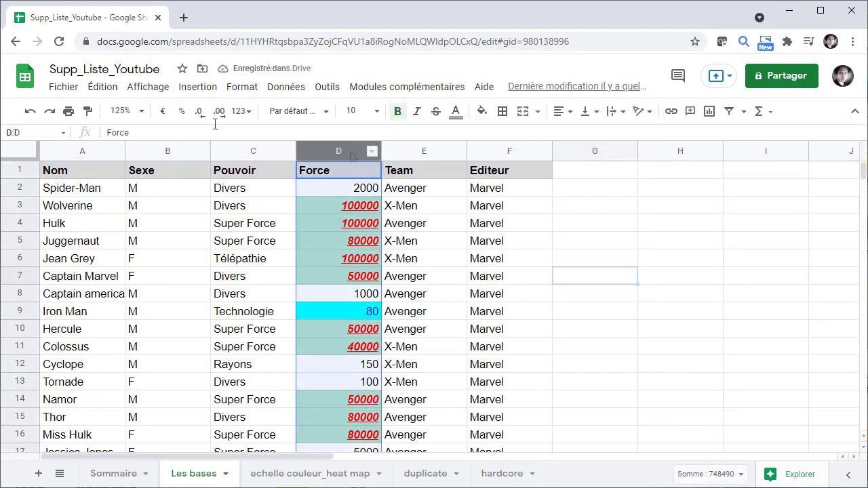
left_click(242, 87)
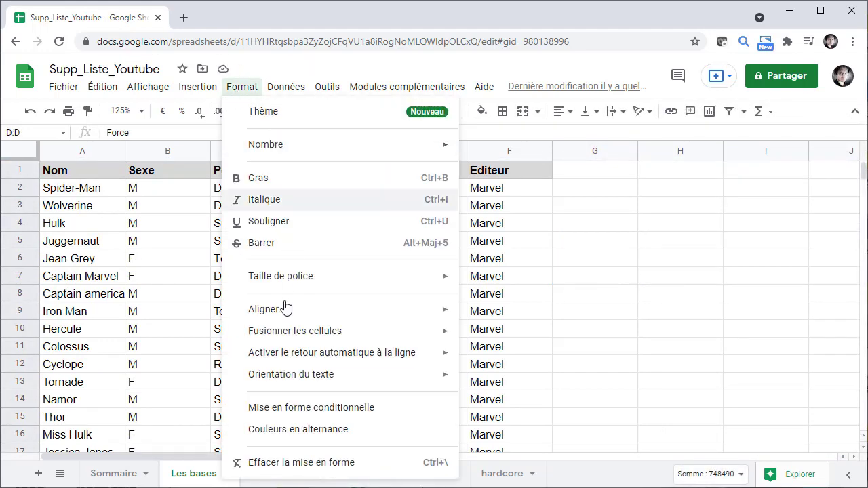
left_click(281, 463)
left_click(680, 223)
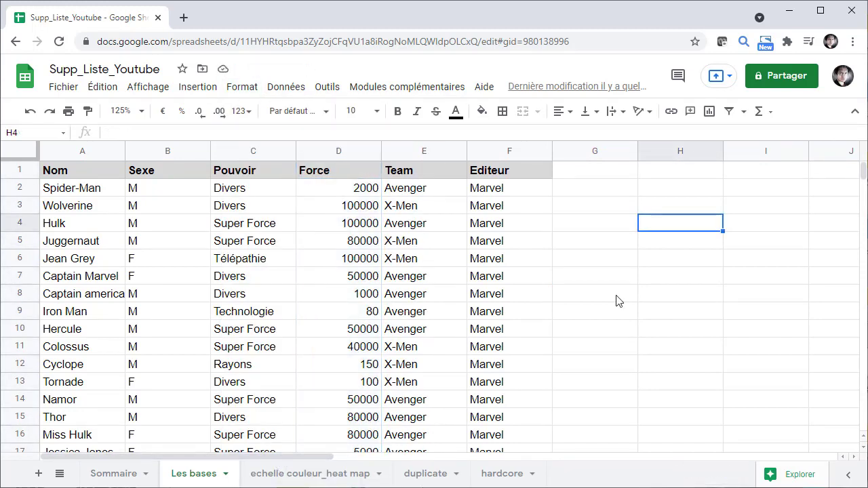
Enter the label "Force >" in cell G3.
left_click(610, 209)
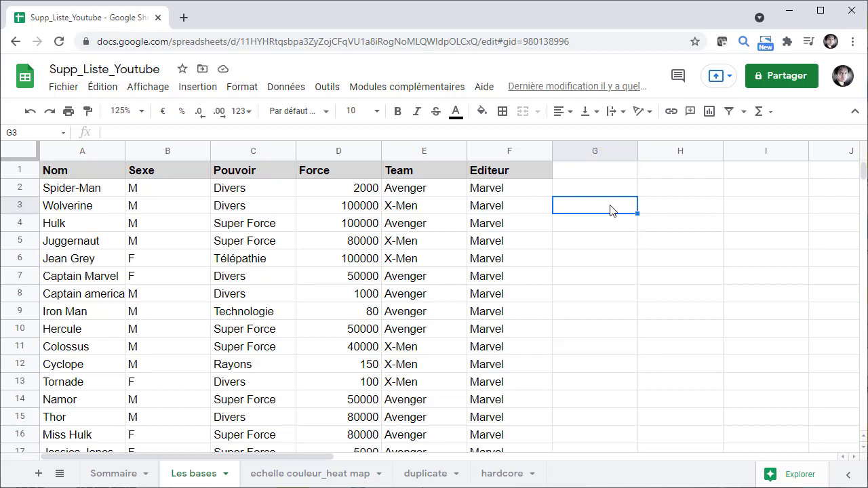
type("Force >")
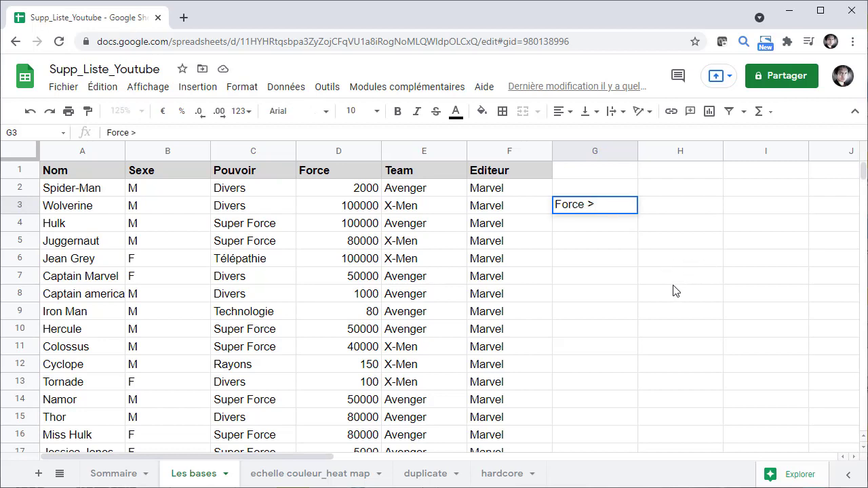
key("Tab")
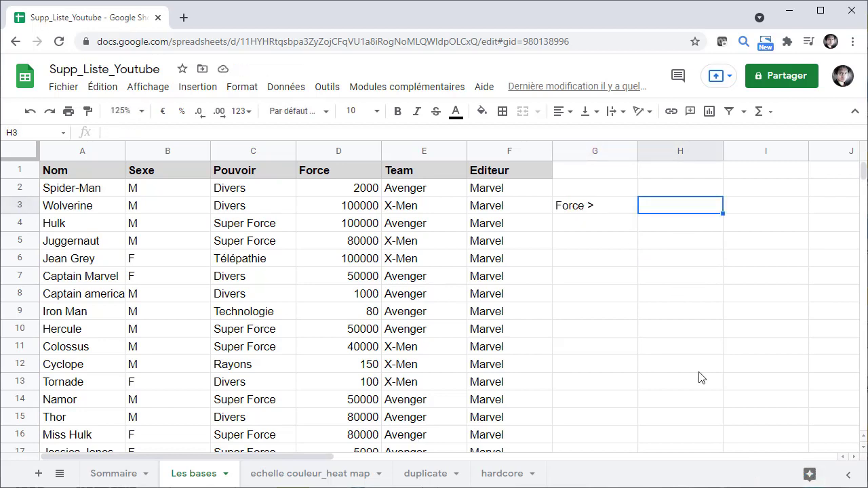
Put an outer border around cell H3 and enter 10000 in it.
left_click(502, 113)
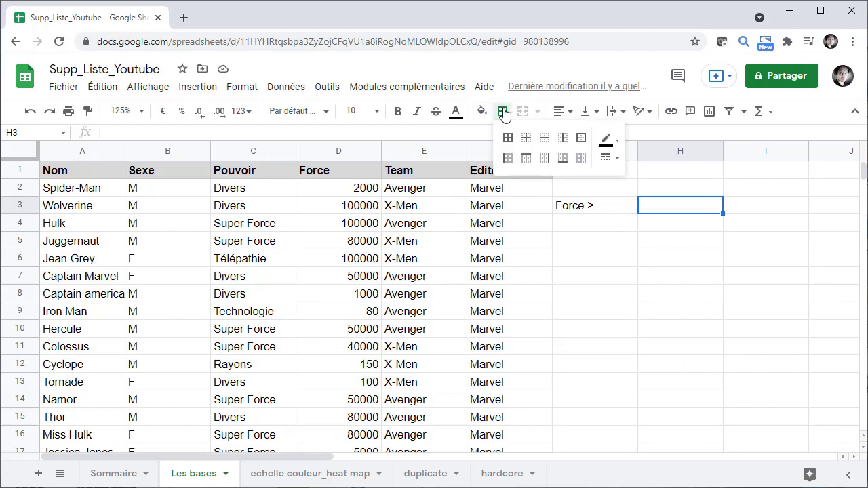
left_click(581, 138)
left_click(682, 285)
key("ctrl+z")
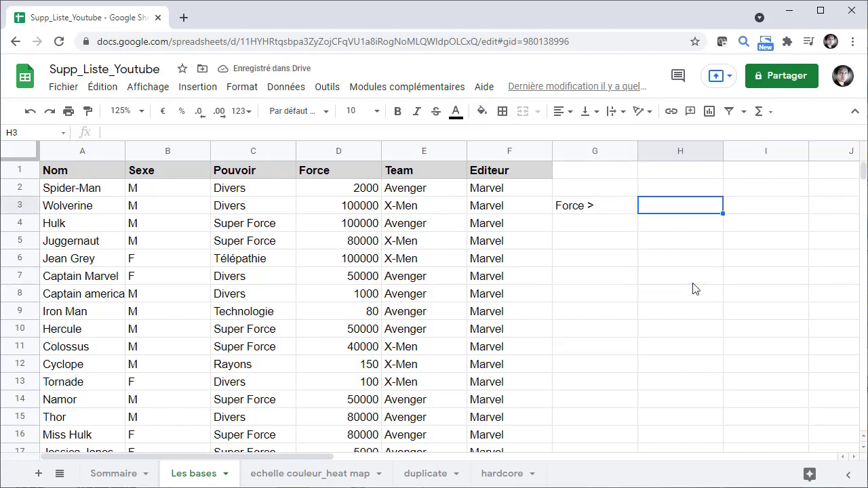
type("1")
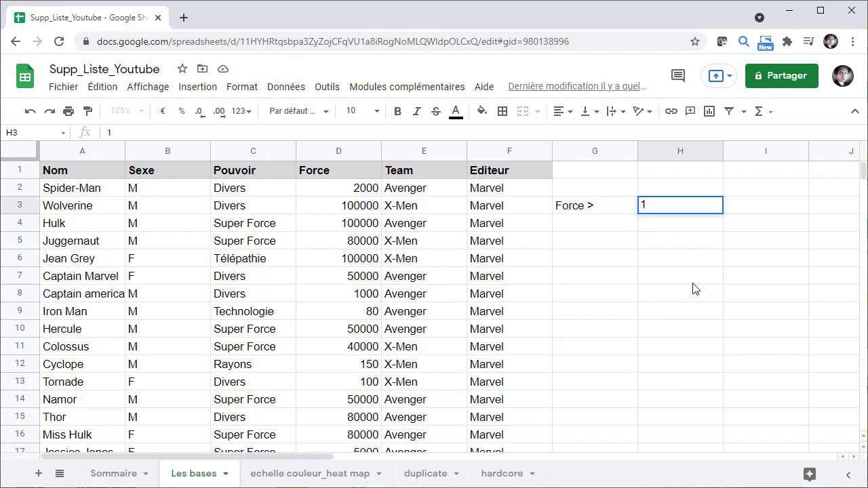
type("0000")
left_click(691, 281)
Create a new conditional formatting rule that applies to the range D2:D20.
left_click(242, 88)
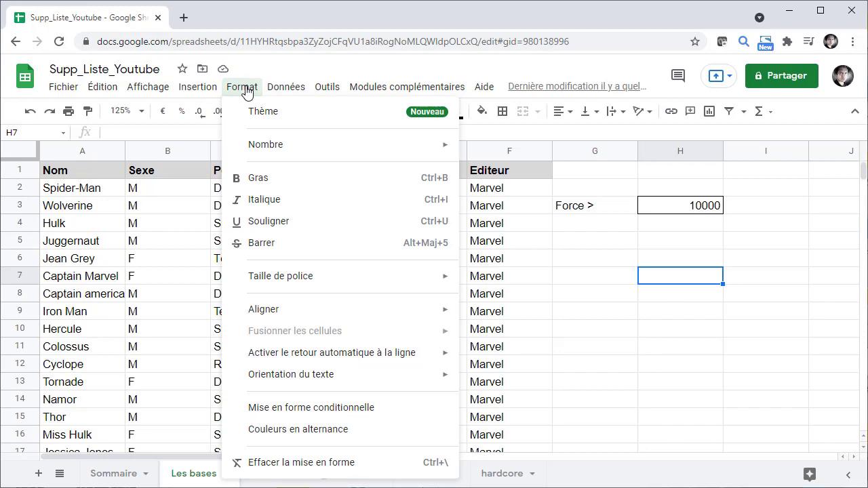
left_click(304, 408)
left_click(753, 223)
key("BackSpace")
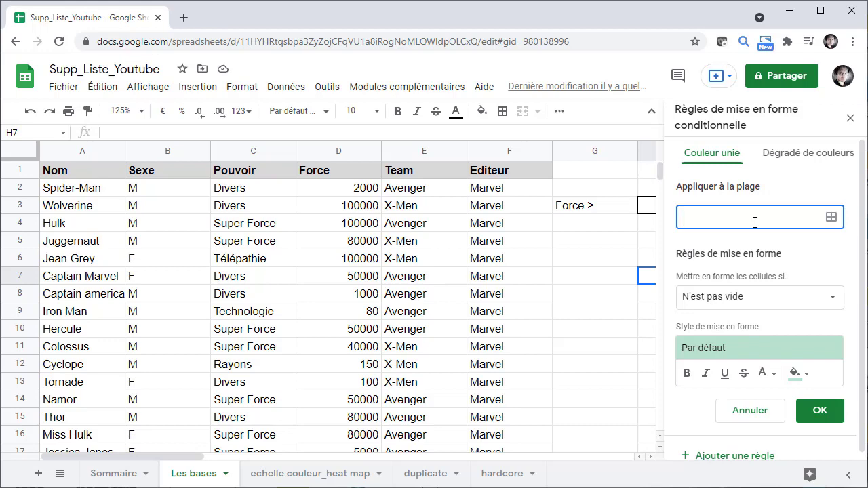
type("D2:D20")
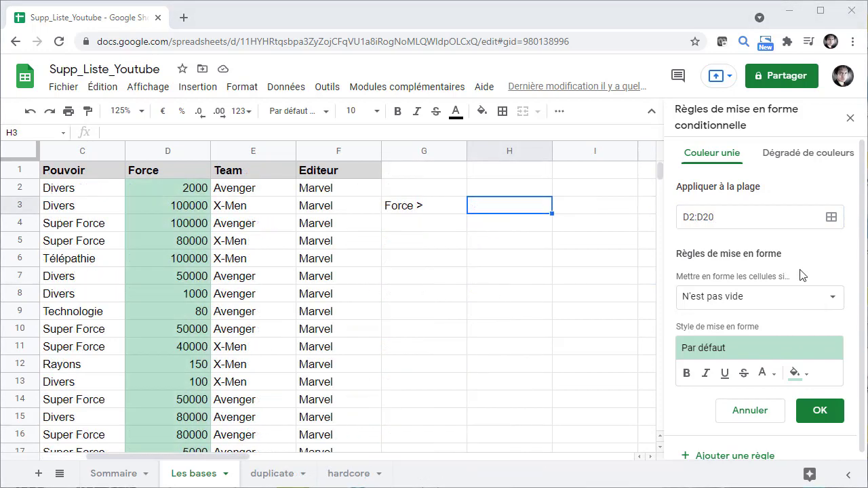
Set the rule's condition to "Supérieur(e) à" with the absolute cell reference =$h$3.
left_click(831, 298)
scroll(792, 326, "down", 2)
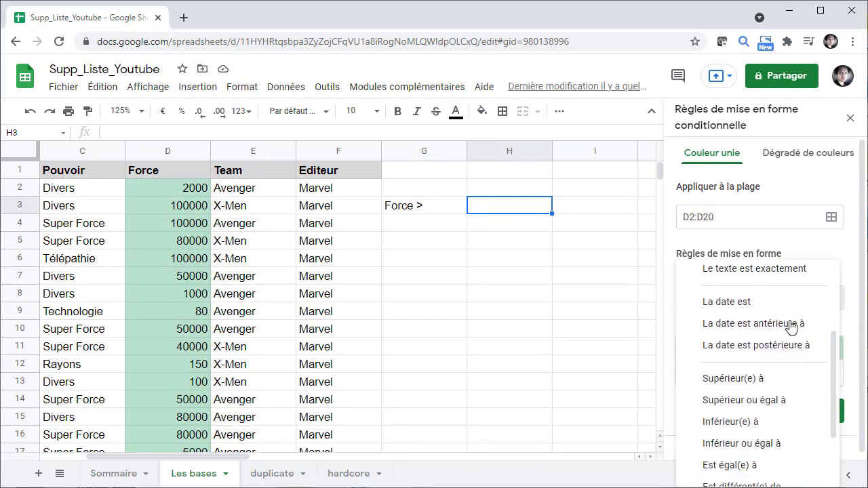
left_click(711, 388)
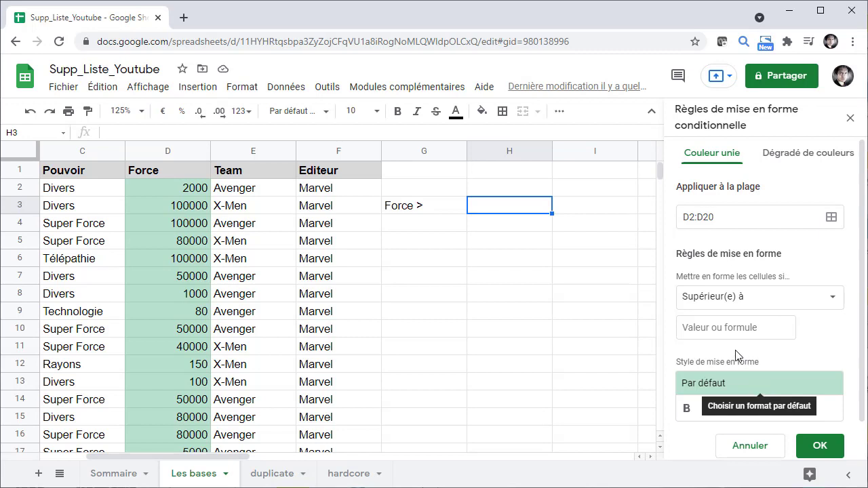
left_click(727, 328)
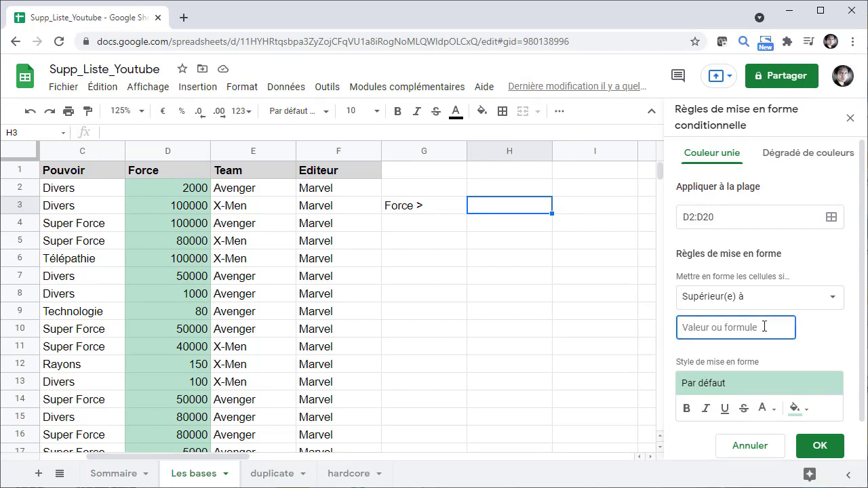
type("=H3")
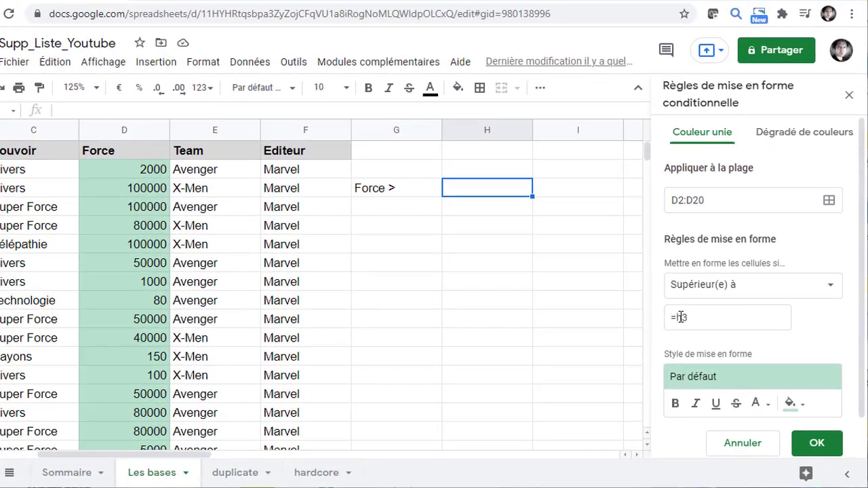
left_click(669, 309)
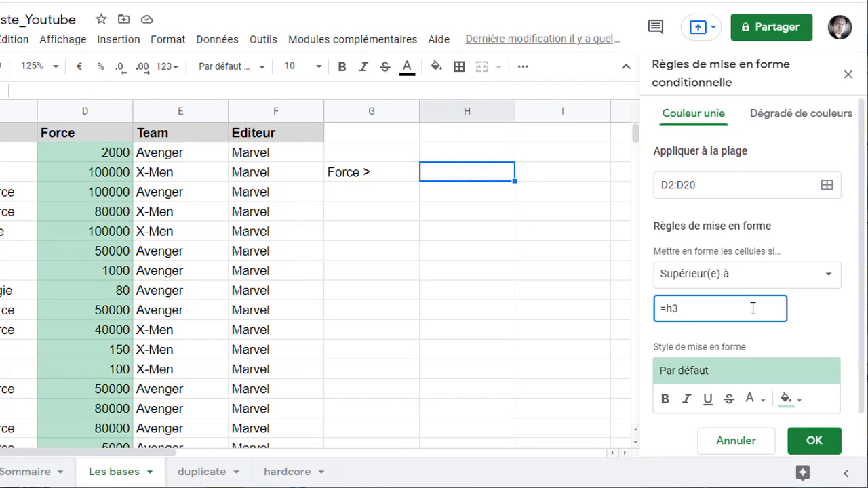
type("$")
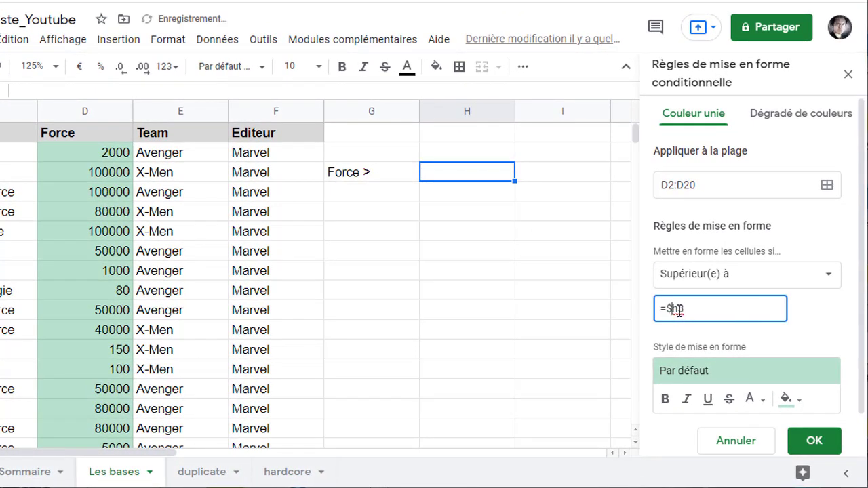
key("Right")
type("$")
Enter 5000 as the threshold in H3 and check the highlighting down the Force column.
left_click(488, 178)
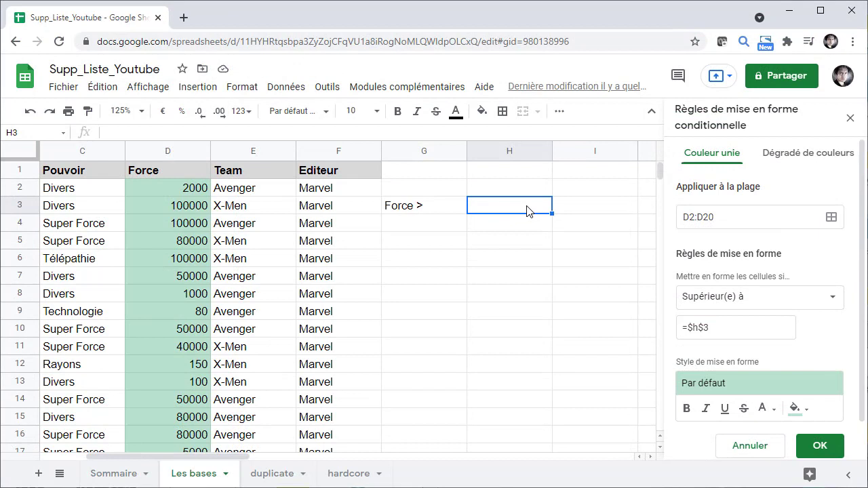
type("5000")
key("Return")
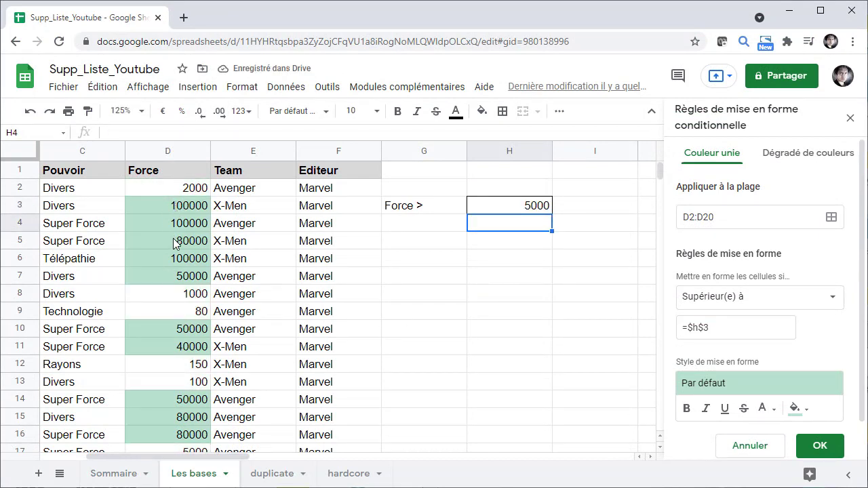
scroll(179, 327, "down", 2)
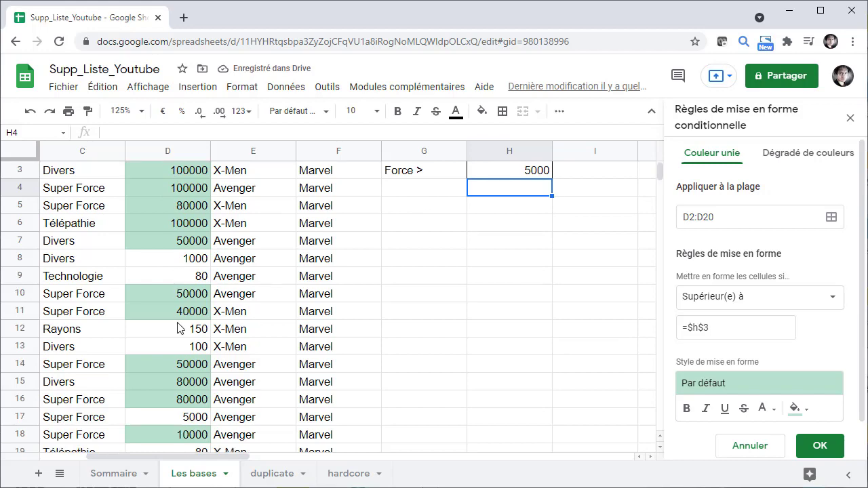
scroll(179, 327, "up", 2)
left_click(527, 312)
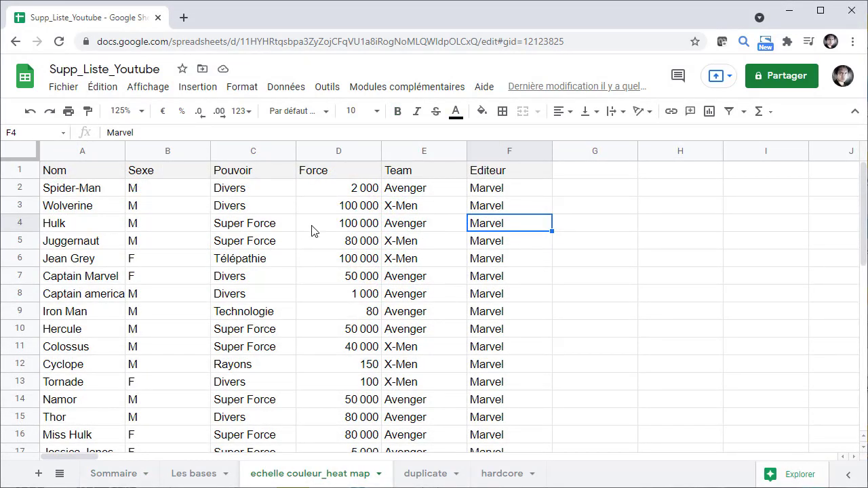
Create a conditional formatting rule on the range D2:D20 of the "echelle couleur_heat map" sheet.
left_click(234, 89)
left_click(317, 409)
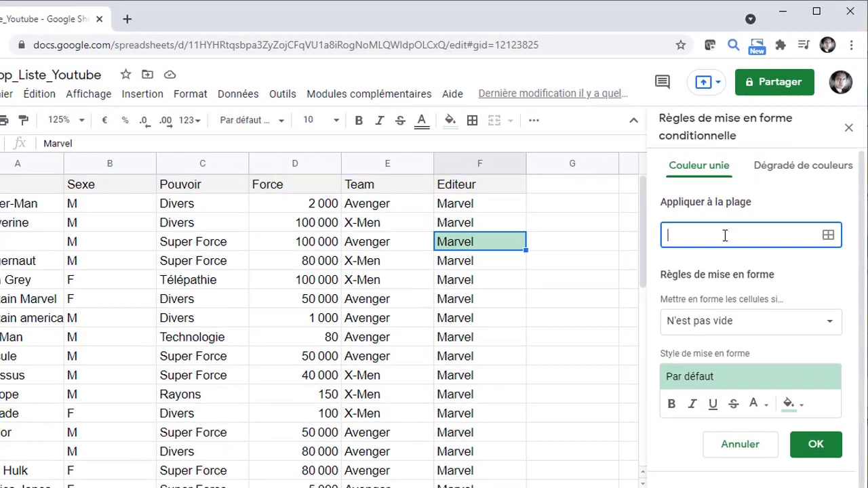
type("D")
type("2")
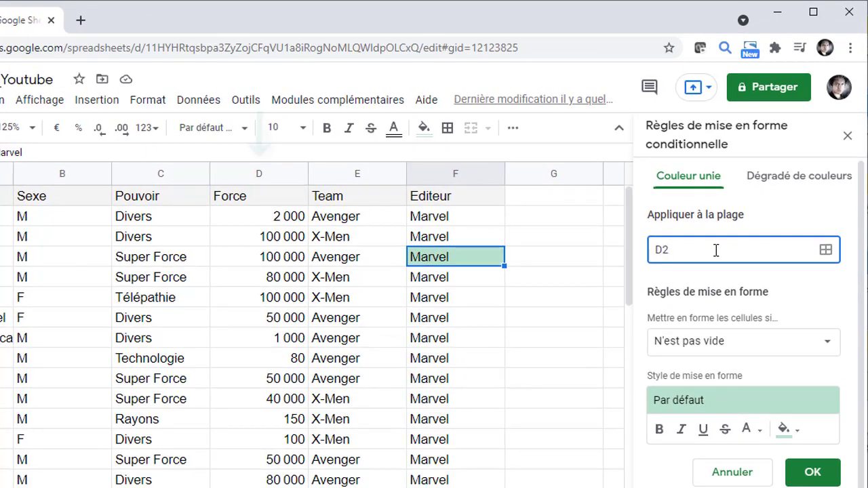
type(":D")
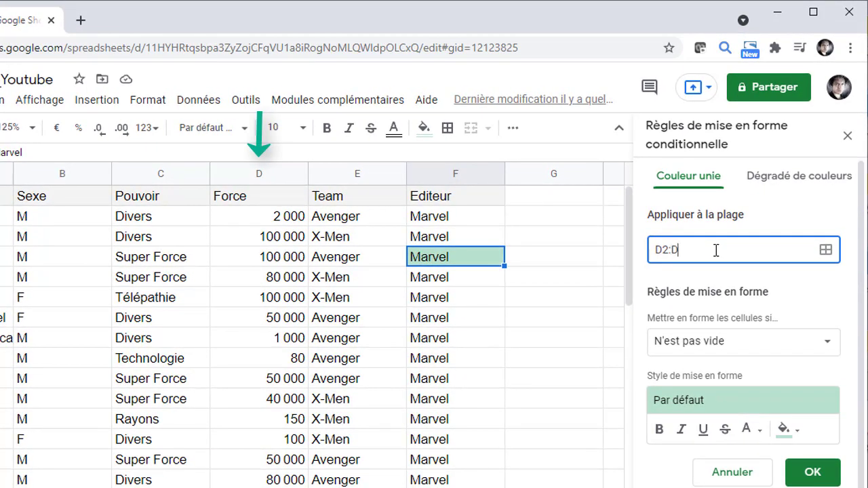
type("20")
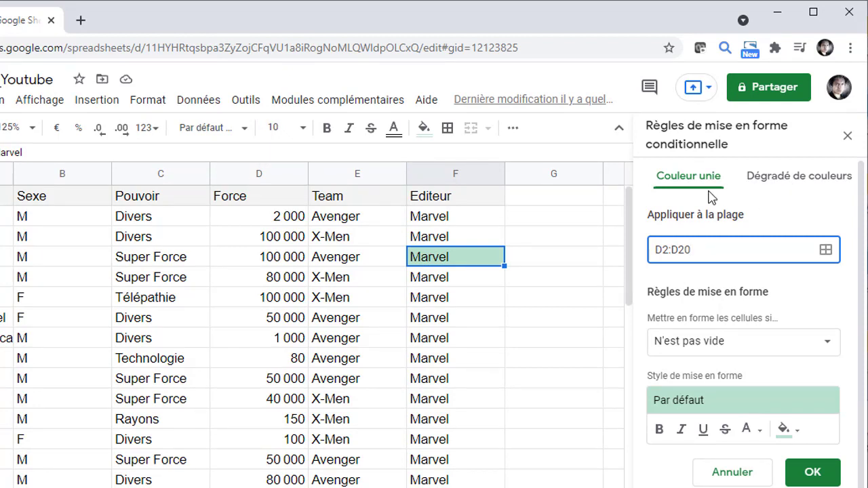
Turn the rule into a colour gradient with white for the minimum point and light blue for the maximum point.
left_click(780, 189)
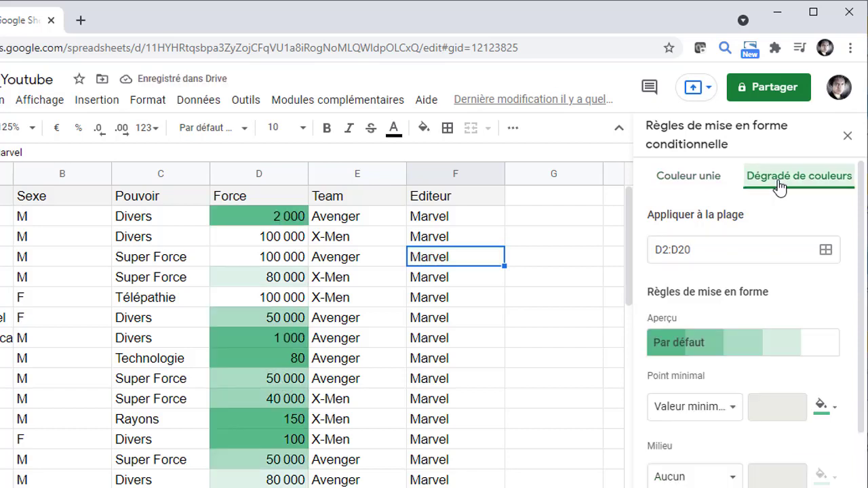
scroll(780, 187, "down", 1)
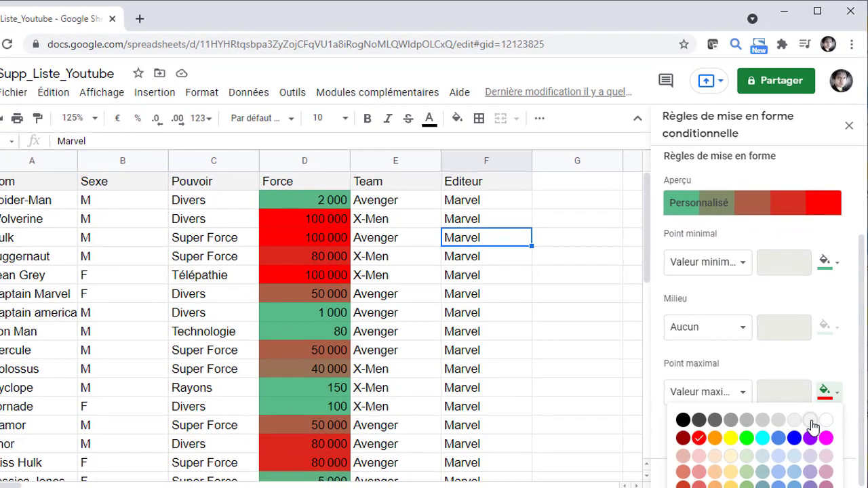
left_click(797, 478)
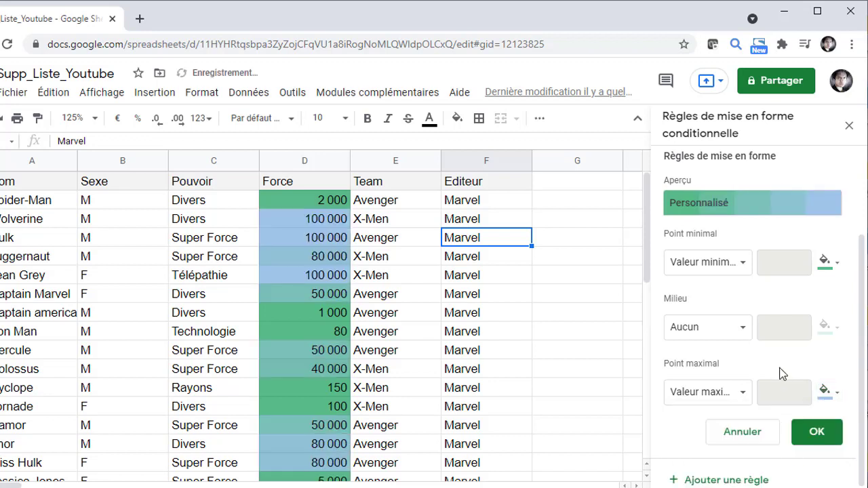
left_click(827, 262)
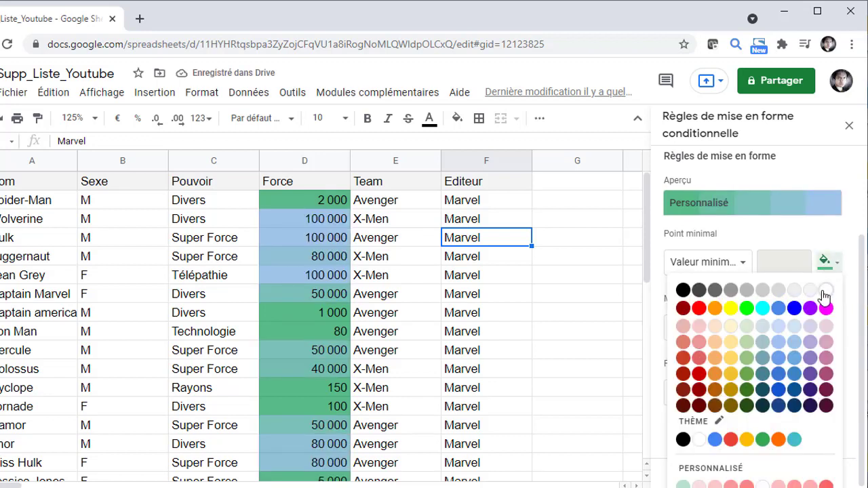
left_click(826, 290)
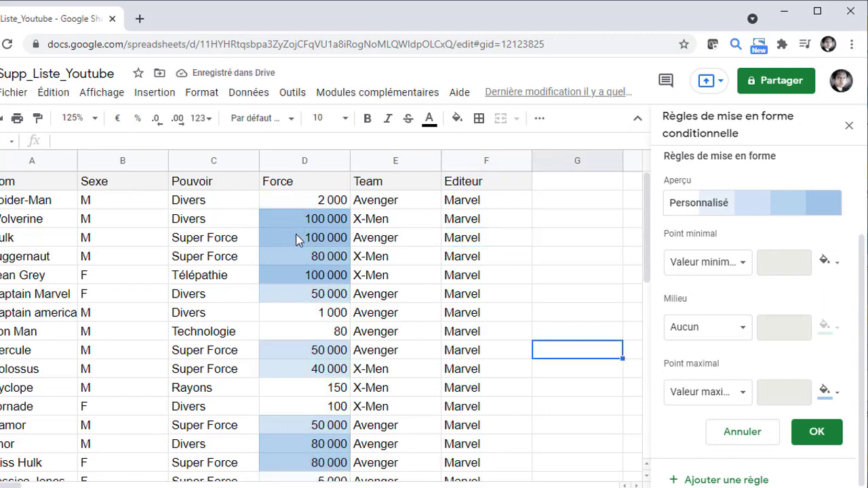
Look at the table of monthly temperatures by decade below the superhero list.
scroll(295, 282, "down", 2)
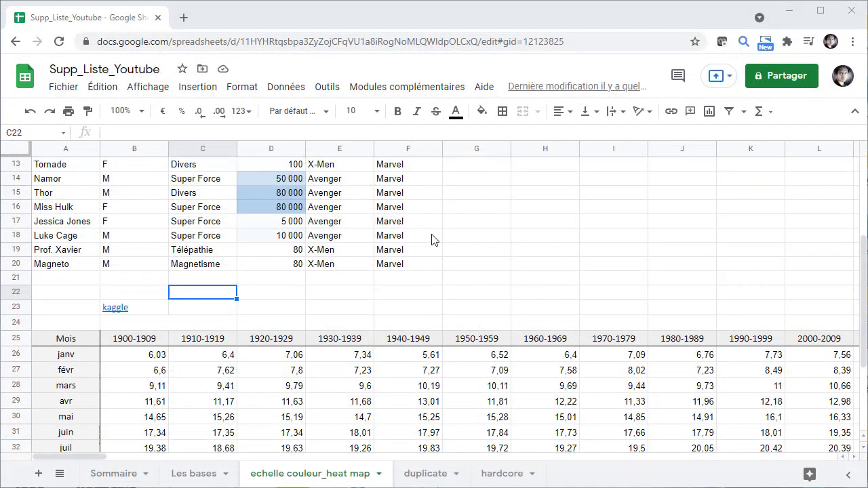
scroll(430, 239, "down", 3)
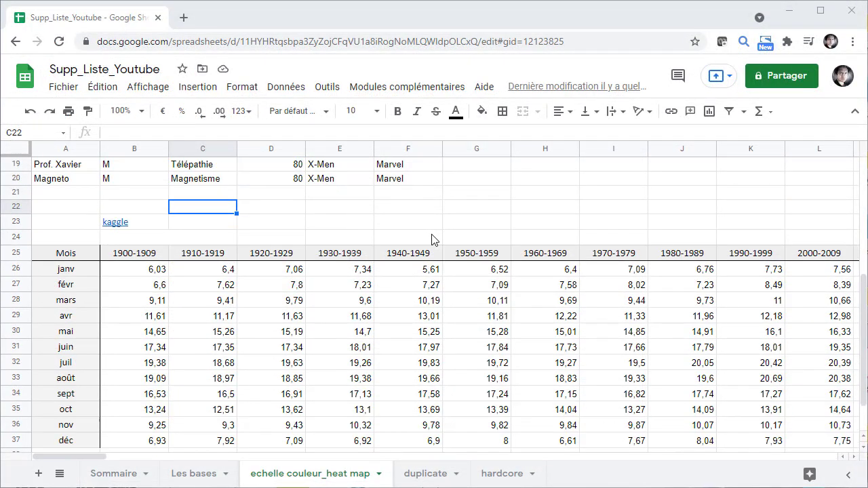
scroll(432, 238, "down", 1)
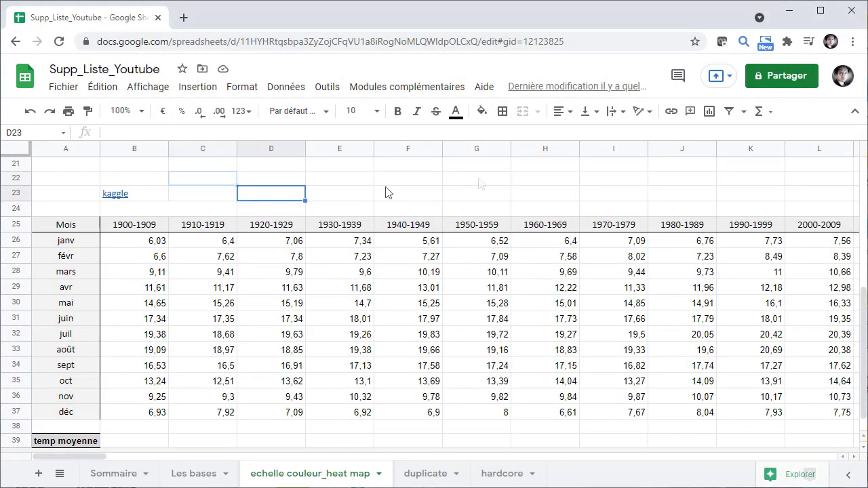
Create a conditional formatting rule on the range B26:M37 of the monthly temperature table.
left_click(270, 194)
left_click(242, 87)
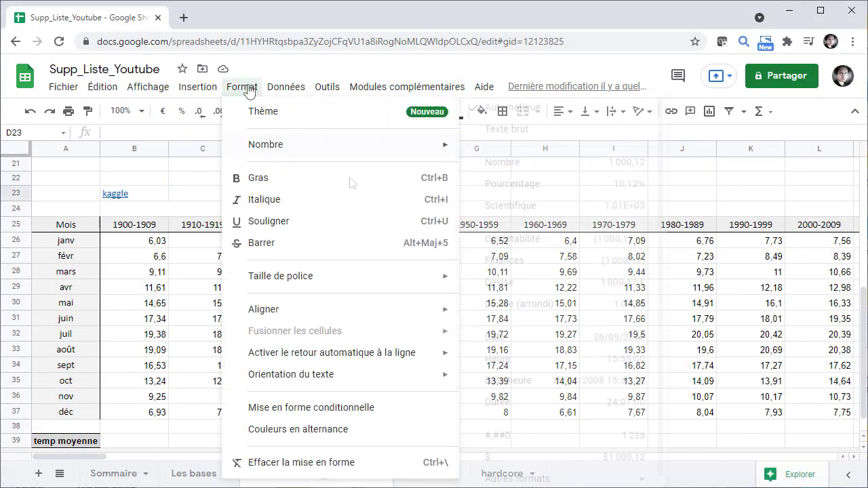
left_click(340, 408)
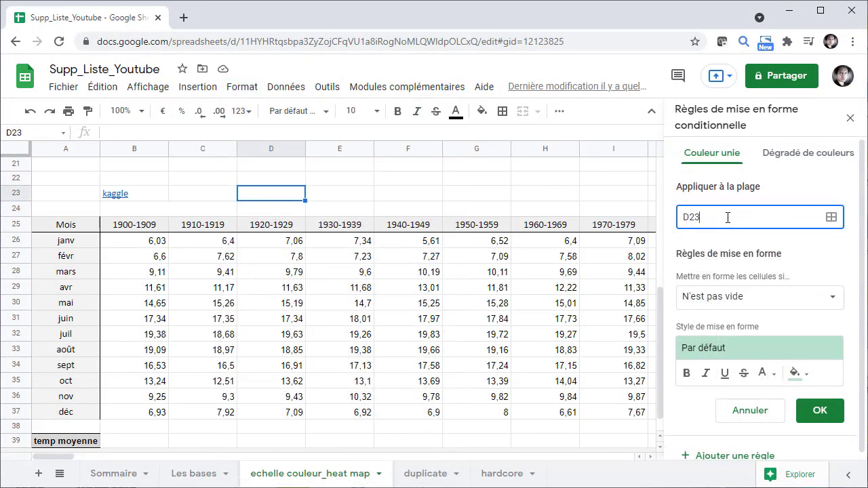
key("BackSpace")
key("BackSpace")
key("BackSpace")
type("B26")
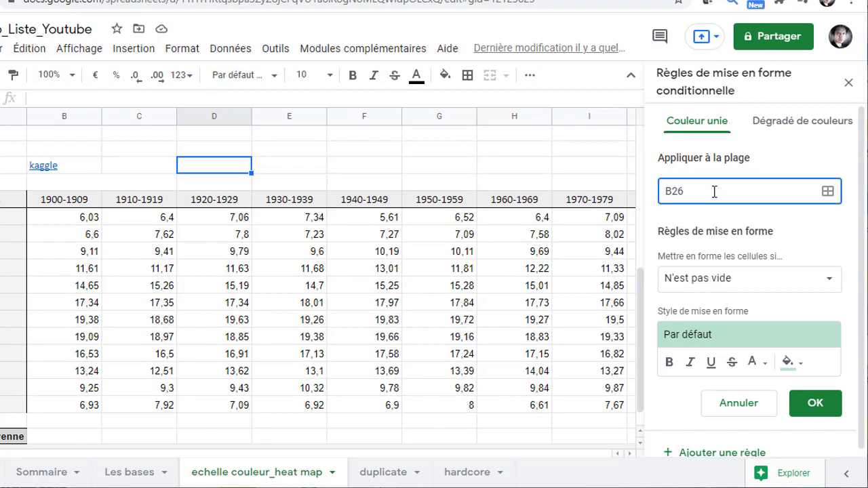
type(":M37")
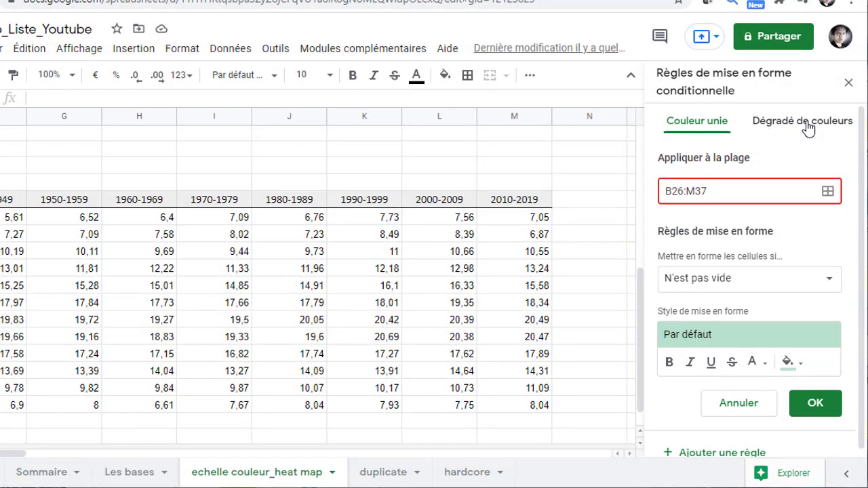
Turn the temperature rule into a colour gradient with white for the minimum point and medium red for the maximum point.
left_click(807, 129)
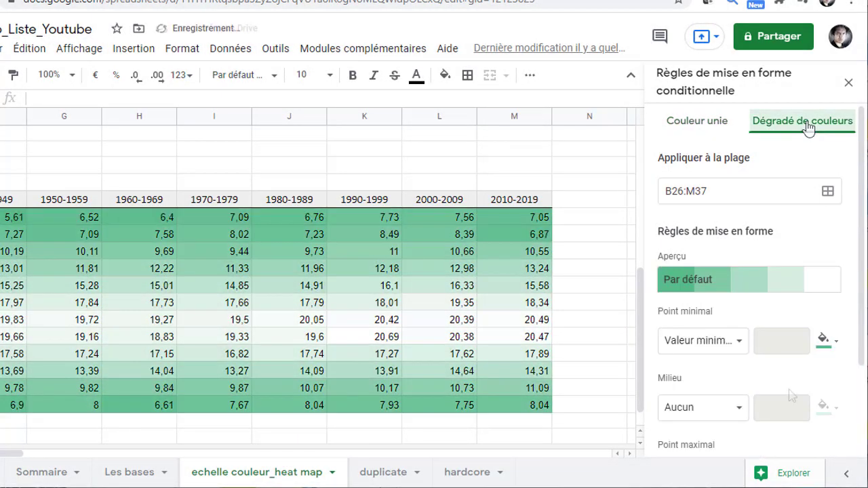
left_click(833, 345)
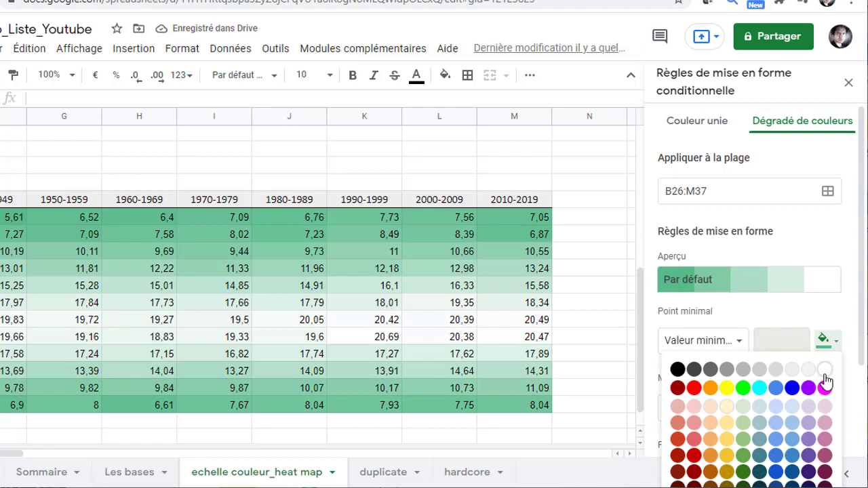
left_click(825, 369)
scroll(820, 370, "down", 2)
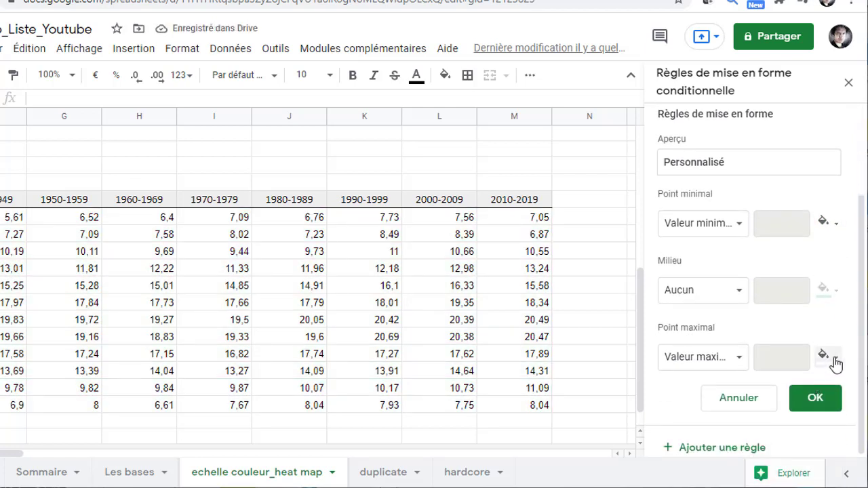
left_click(834, 361)
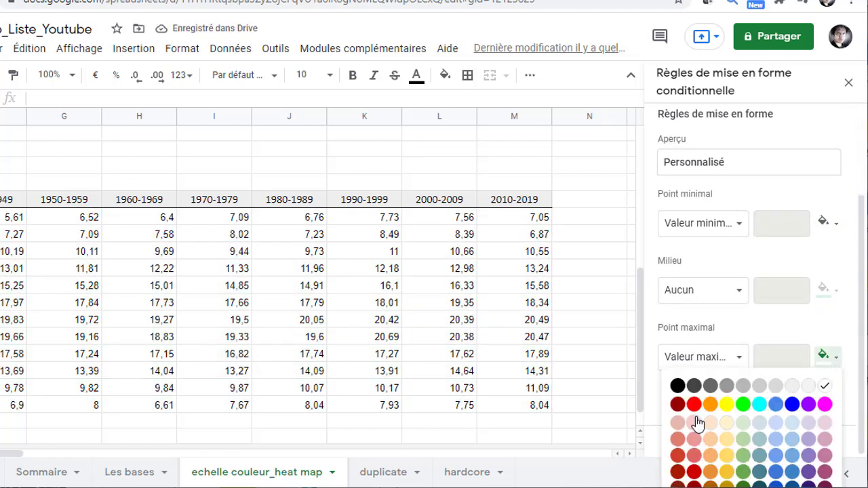
left_click(693, 456)
scroll(13, 453, "left", 5)
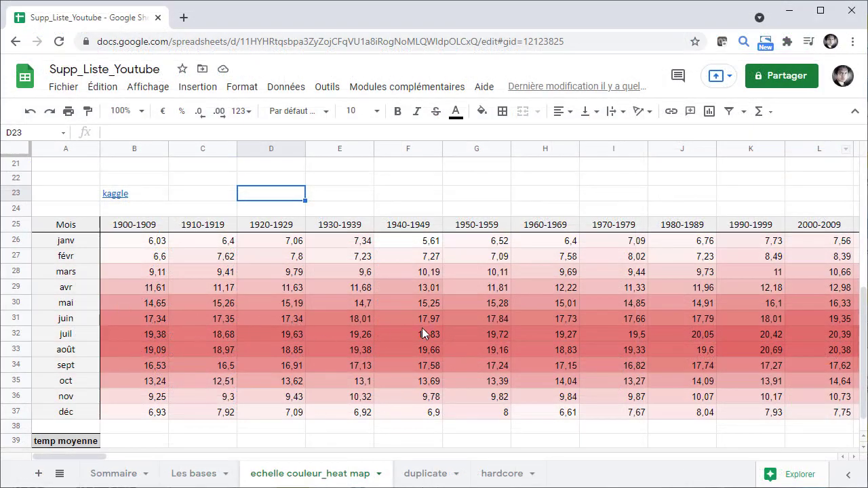
mouse_move(75, 461)
left_mouse_down()
mouse_move(91, 459)
mouse_move(74, 461)
left_mouse_up()
Calculate the average temperature in B39 with =MOYENNE(B26:B37) and fill the formula across to M39.
left_click(135, 441)
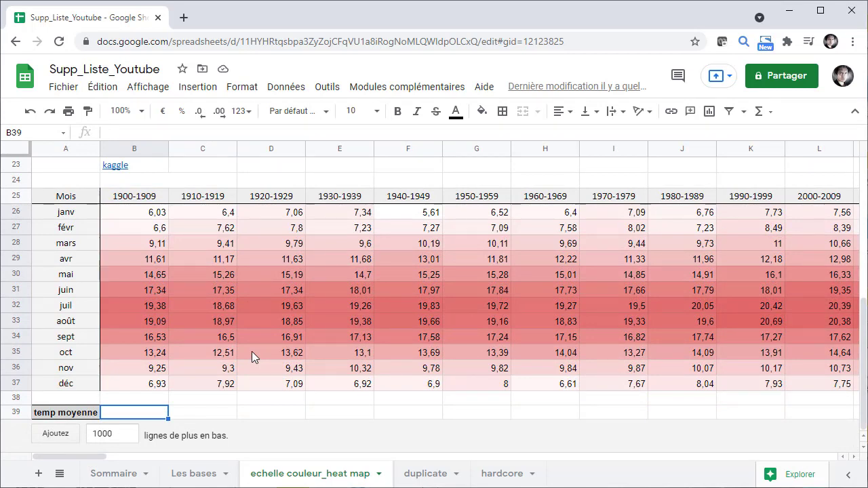
type("=moyenne(B26:B37)")
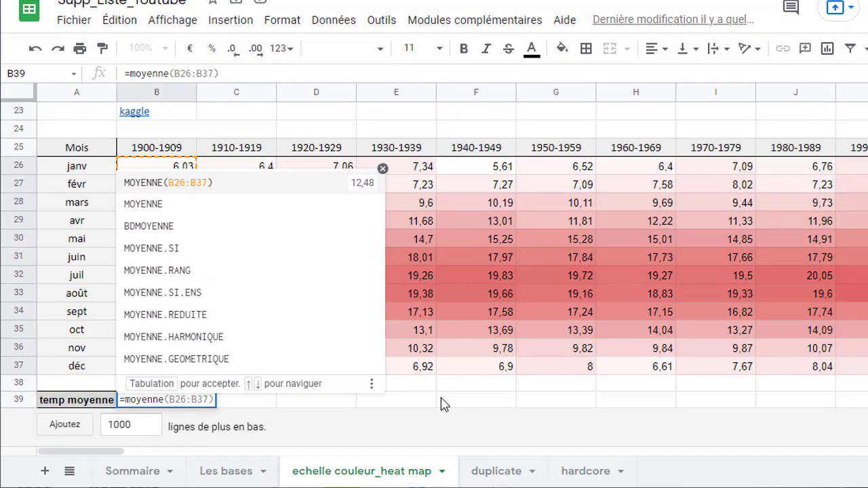
left_click(214, 185)
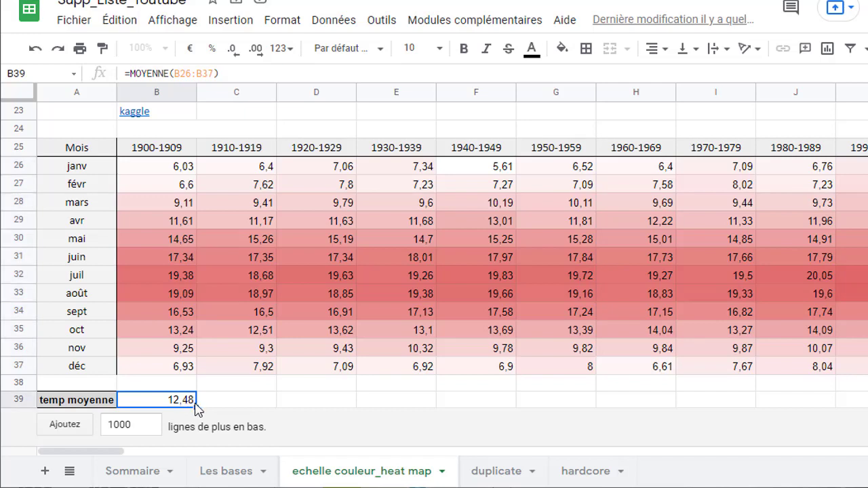
left_click_drag(196, 405, 746, 406)
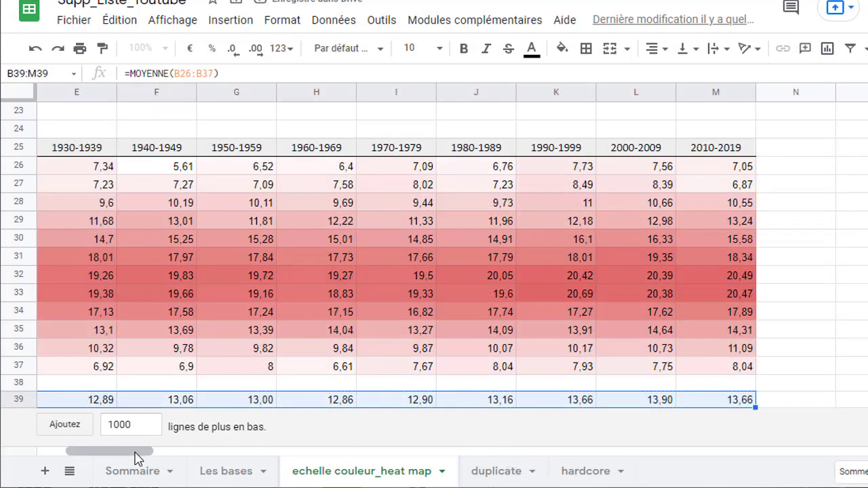
left_click_drag(132, 455, 113, 461)
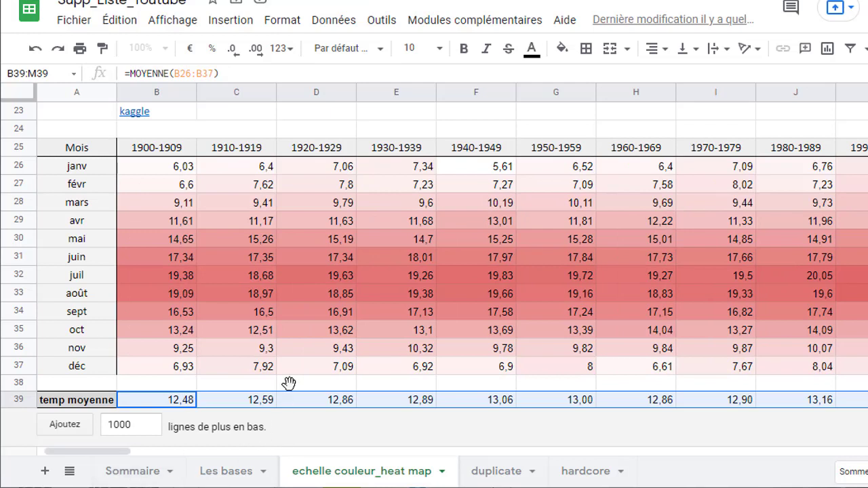
Apply a colour gradient to the averages in B39:M39, with white for the minimum point and light red for the maximum point.
left_click(283, 21)
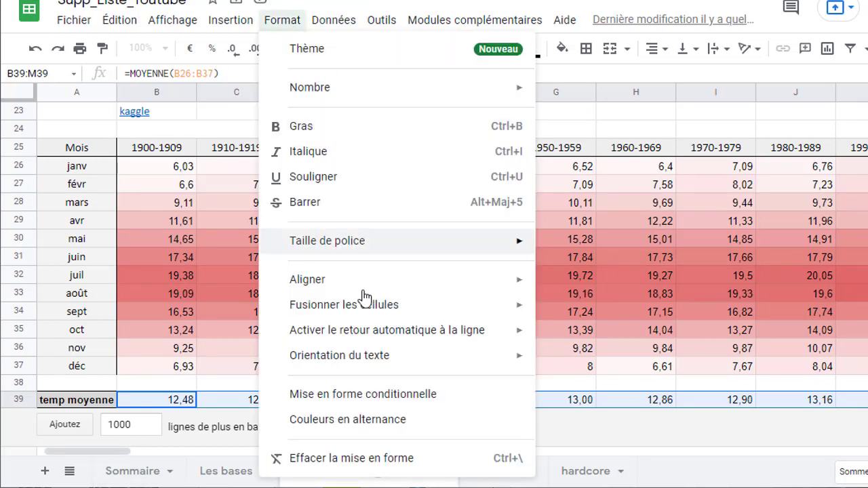
left_click(349, 401)
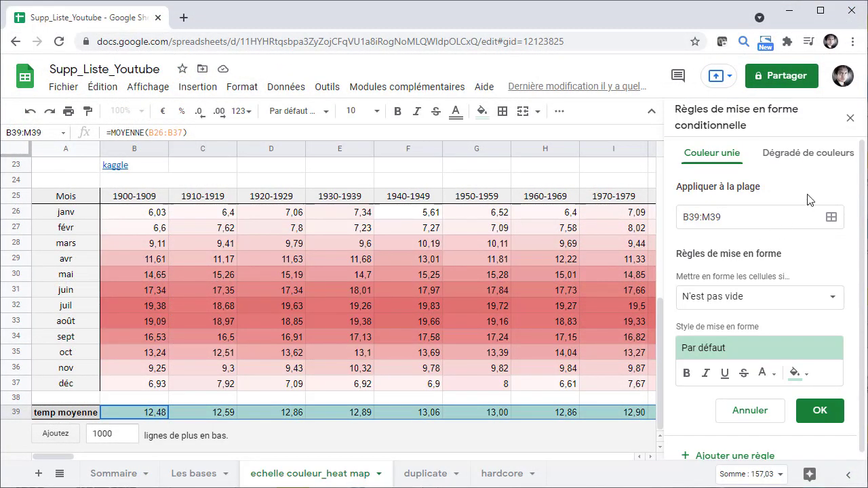
left_click(804, 161)
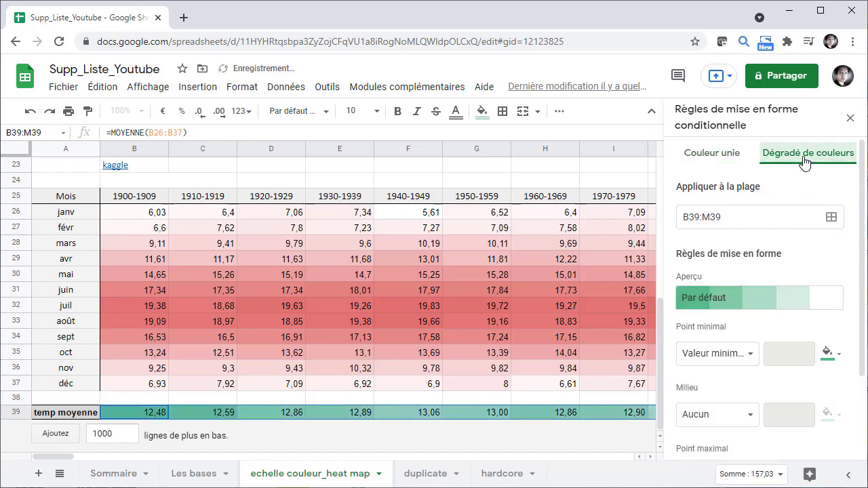
left_click(839, 356)
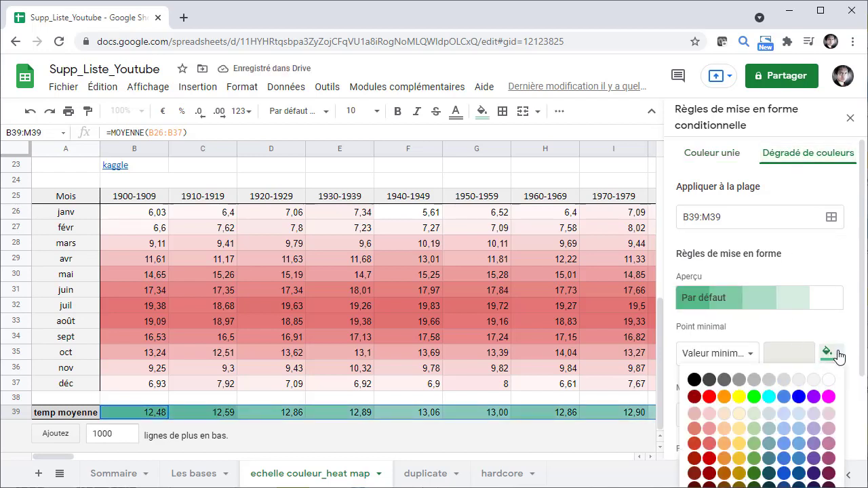
left_click(829, 385)
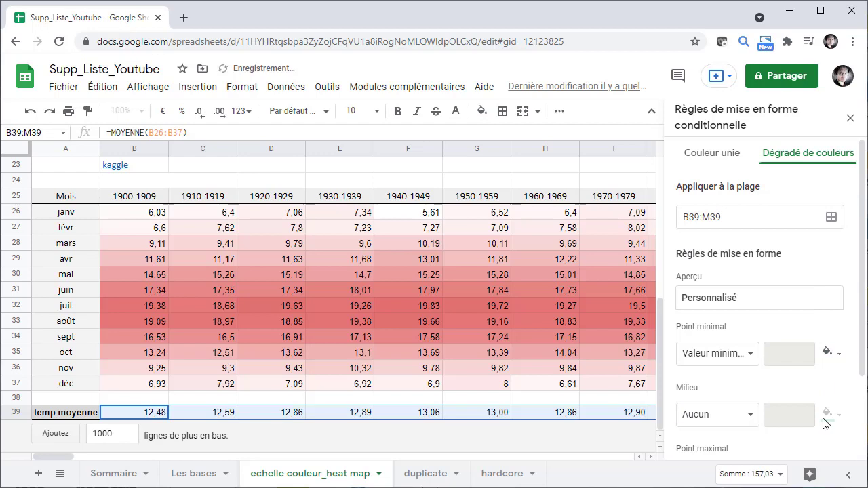
scroll(828, 385, "down", 2)
left_click(838, 382)
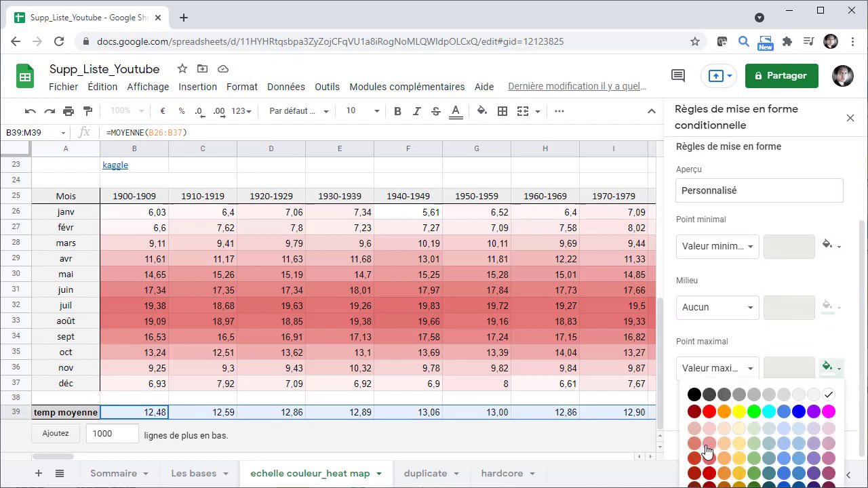
left_click(707, 444)
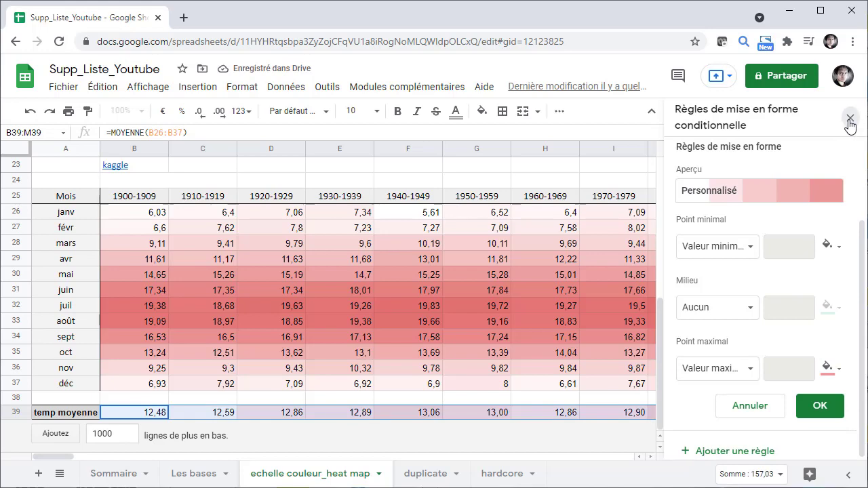
left_click(849, 126)
left_click(149, 415)
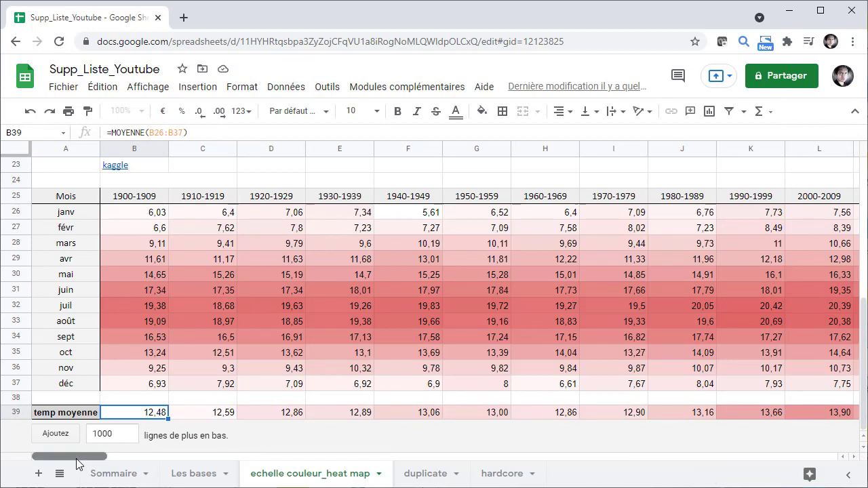
left_click_drag(83, 456, 93, 457)
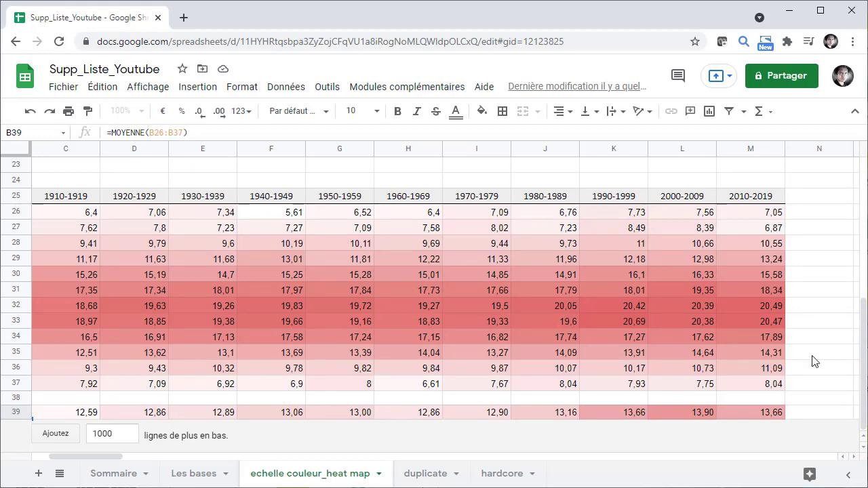
scroll(441, 298, "left", 4)
Go back to the Sommaire sheet and follow the "Retrouver les doublons" link to the duplicate sheet.
left_click(114, 473)
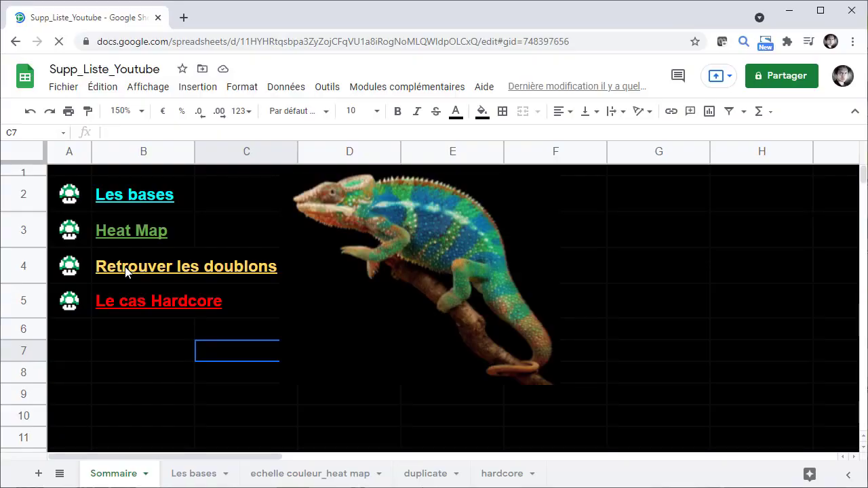
mouse_move(125, 271)
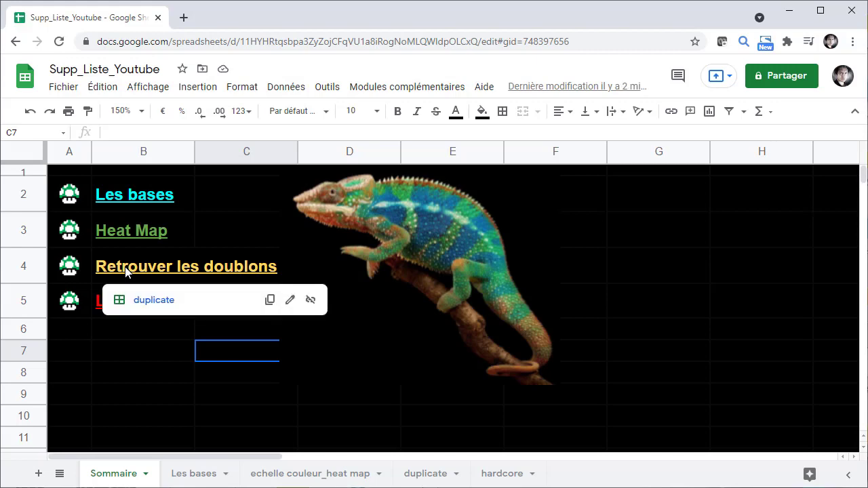
left_click(154, 300)
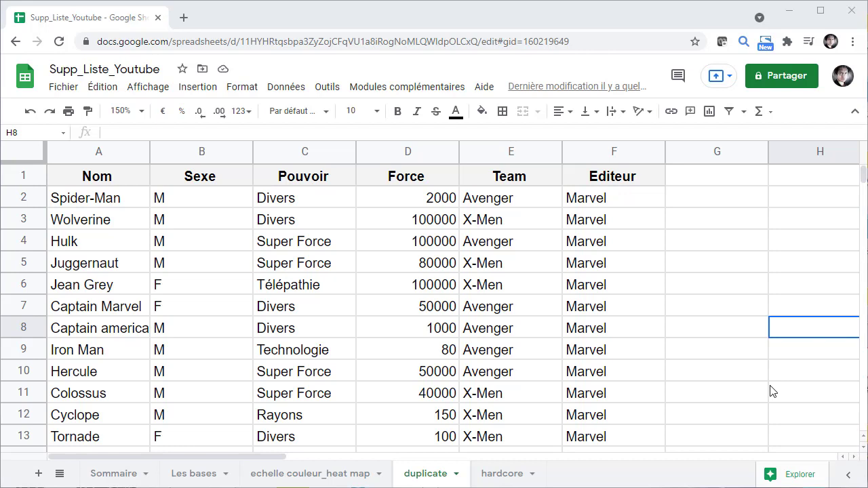
Start an NB.SI formula in G2 with the names in A2:A21 as its range.
left_click(719, 206)
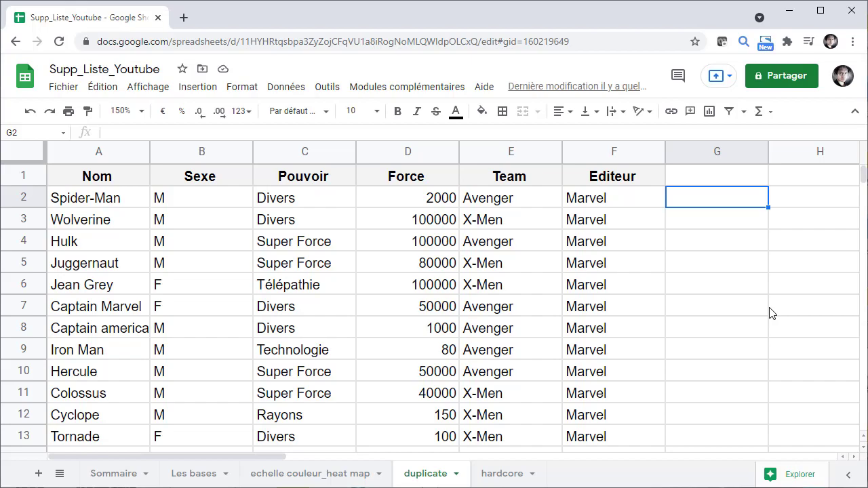
type("=nb")
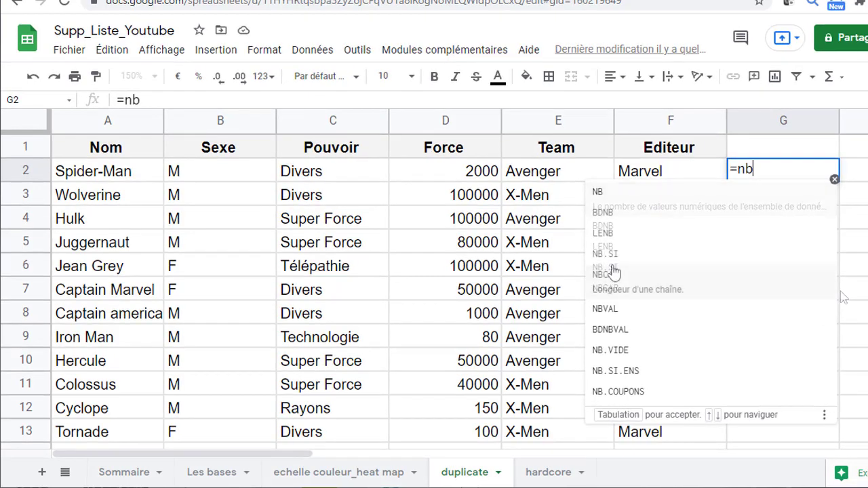
left_click(614, 261)
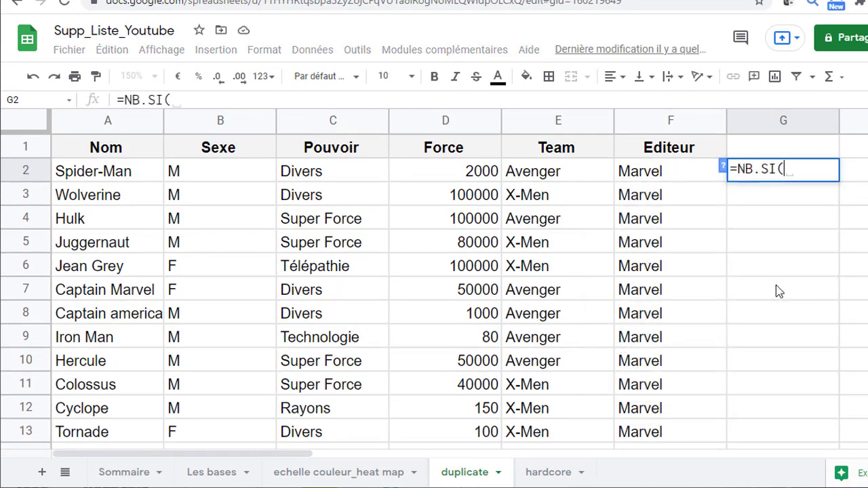
left_click(109, 175)
left_click_drag(109, 175, 107, 267)
left_click_drag(112, 453, 141, 227)
scroll(406, 271, "up", 6)
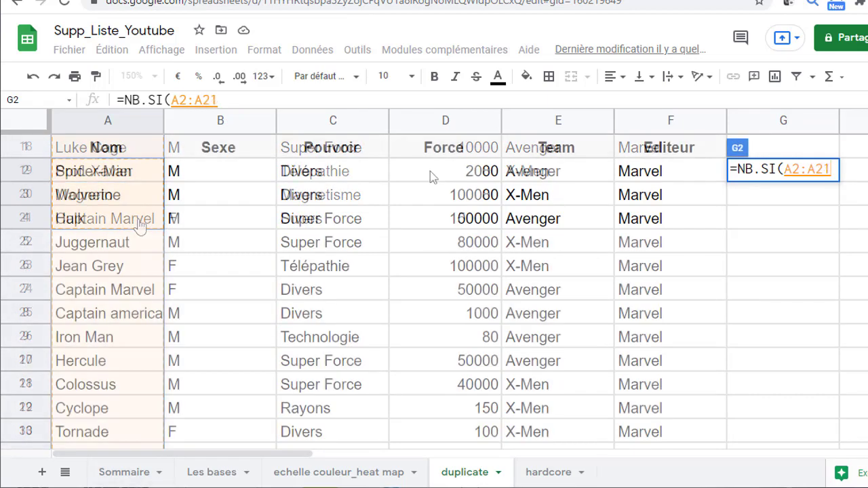
Complete the formula in G2 as =NB.SI($A$2:$A$21;A2), with an absolute range and a relative criterion.
left_click(793, 169)
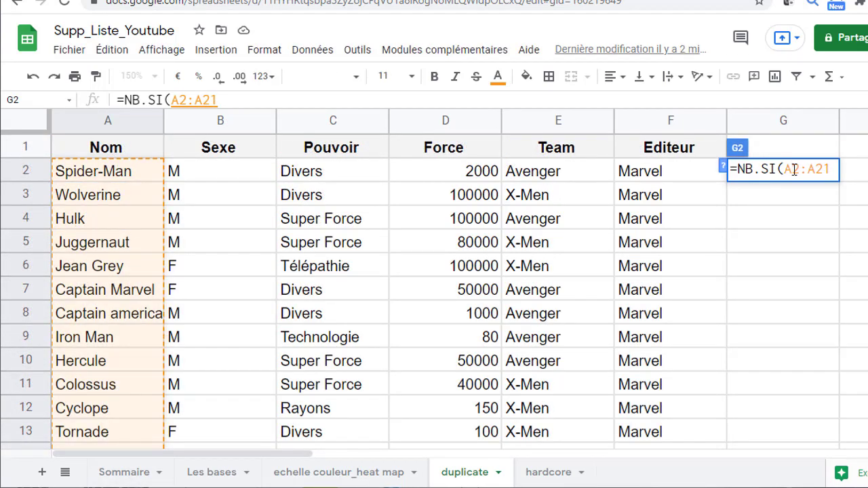
key("F4")
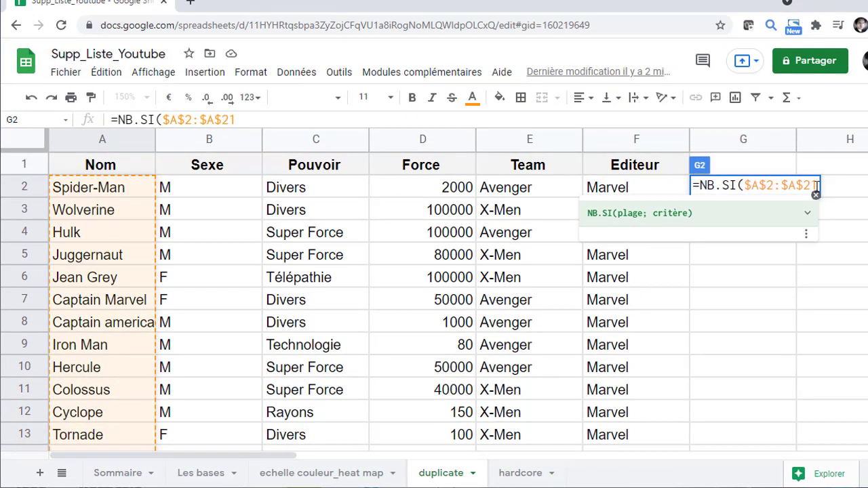
type(";")
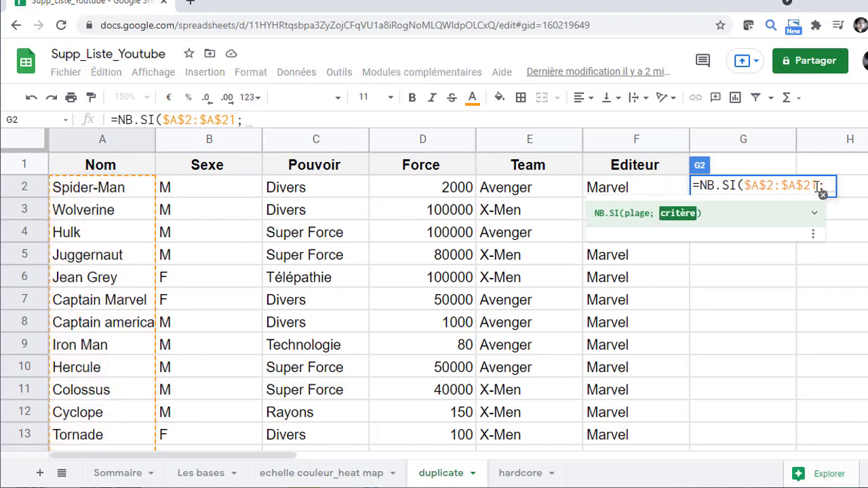
left_click(99, 194)
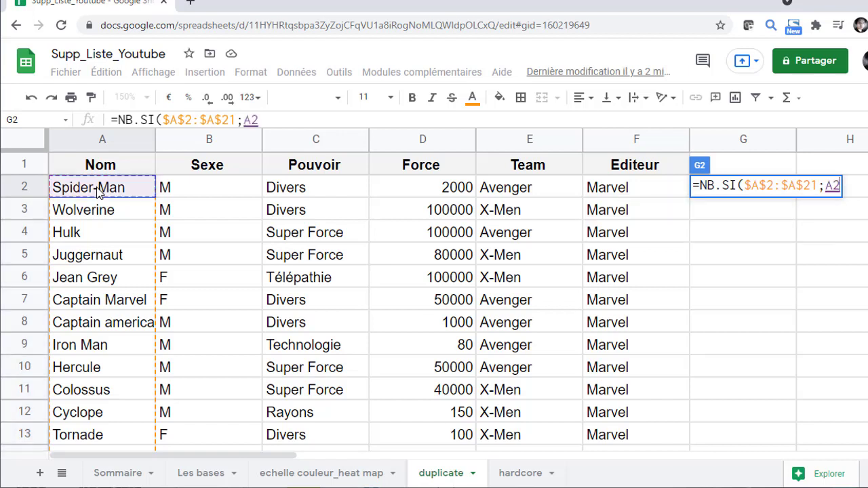
type(")")
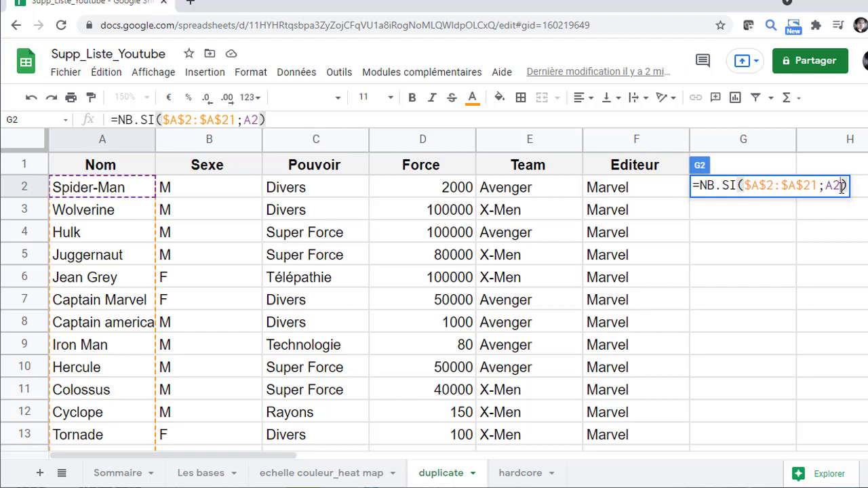
left_click_drag(841, 186, 825, 189)
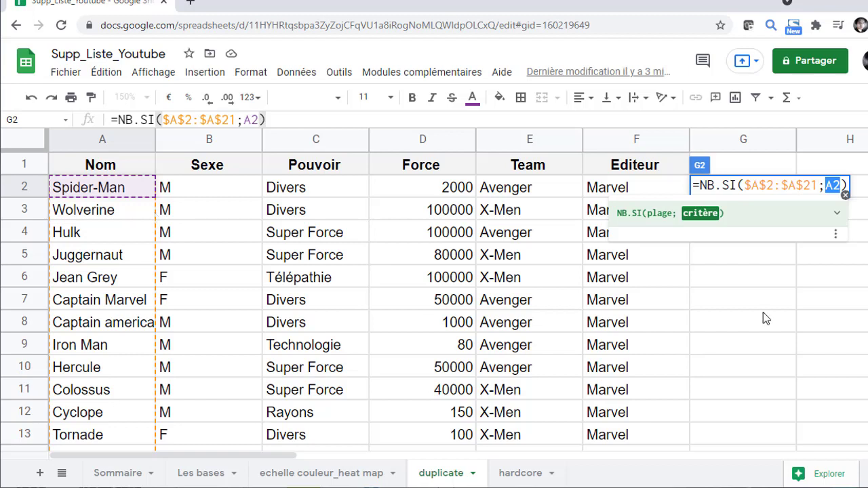
key("Return")
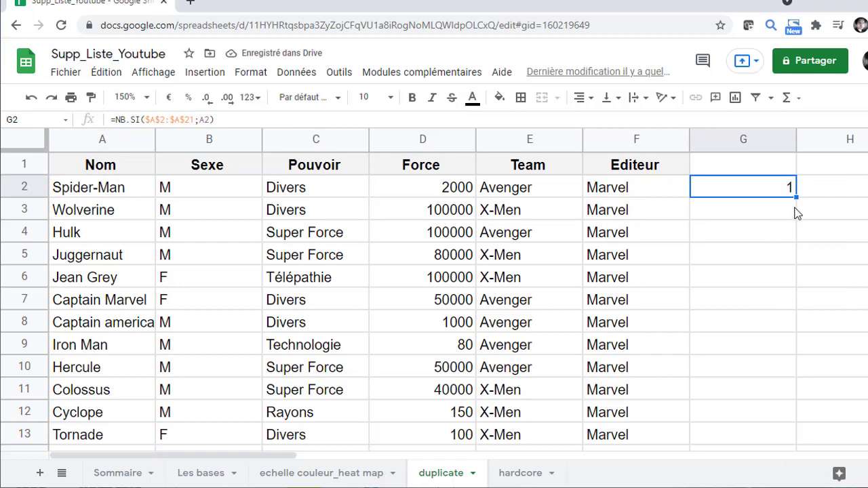
Fill the G2 formula down to G21 and check its counts against the Captain Marvel entries in A7 and A21.
left_click_drag(795, 196, 781, 312)
scroll(780, 311, "up", 5)
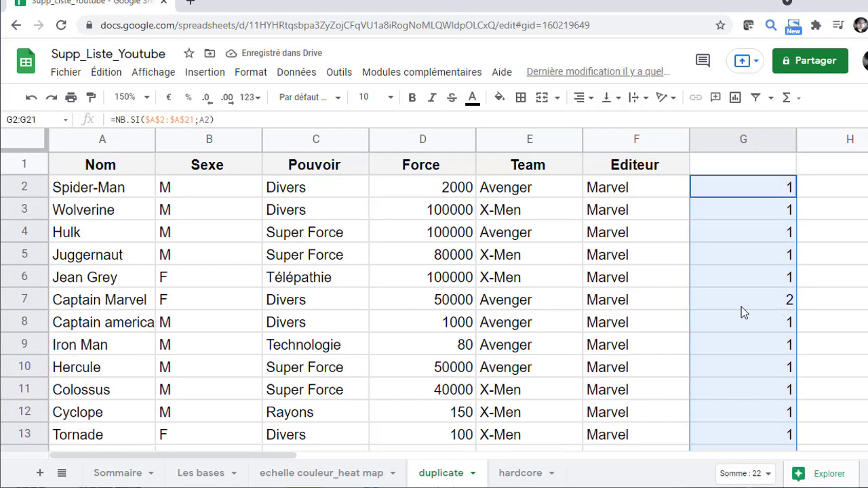
left_click(742, 306)
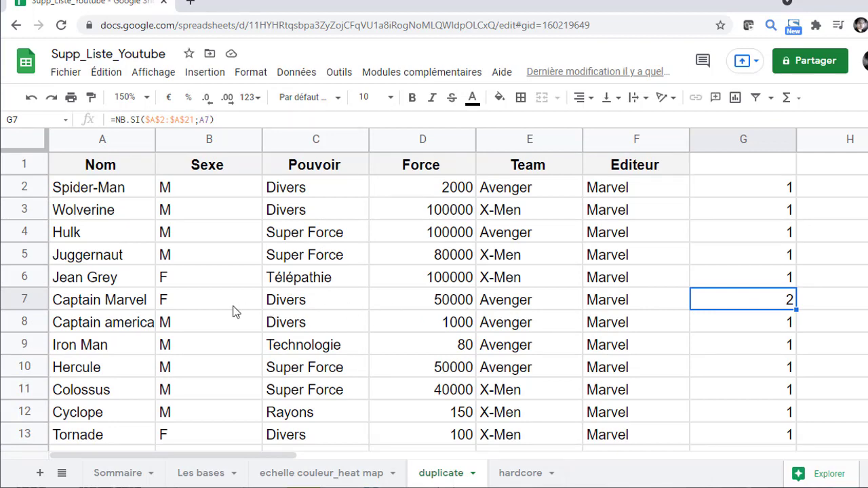
left_click(129, 306)
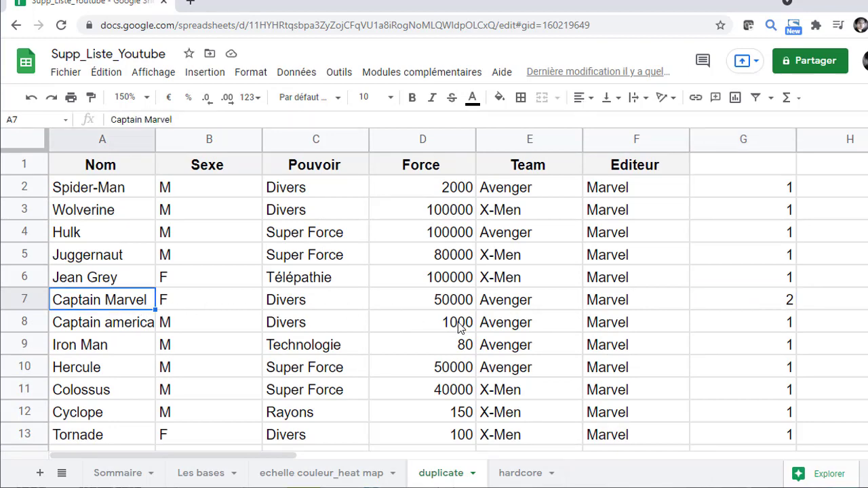
scroll(452, 326, "down", 3)
left_click(786, 397)
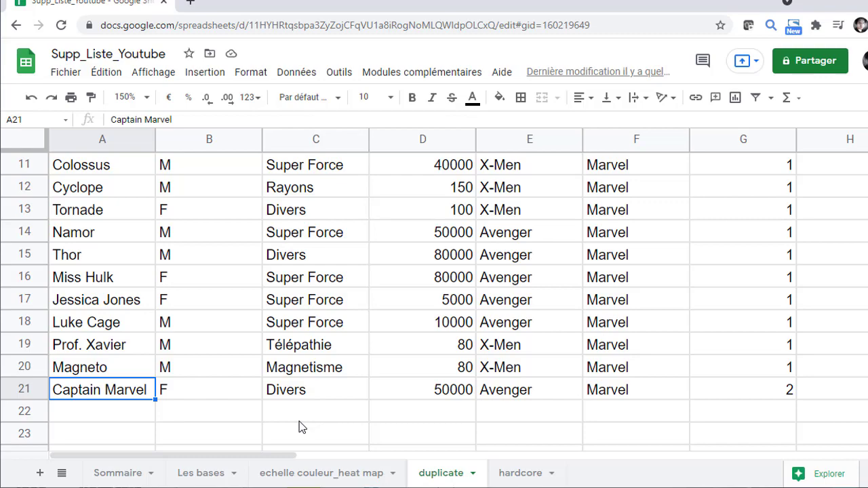
Add a single-colour conditional formatting rule for A2:A21 with the condition "La formule personnalisée est".
left_click(242, 88)
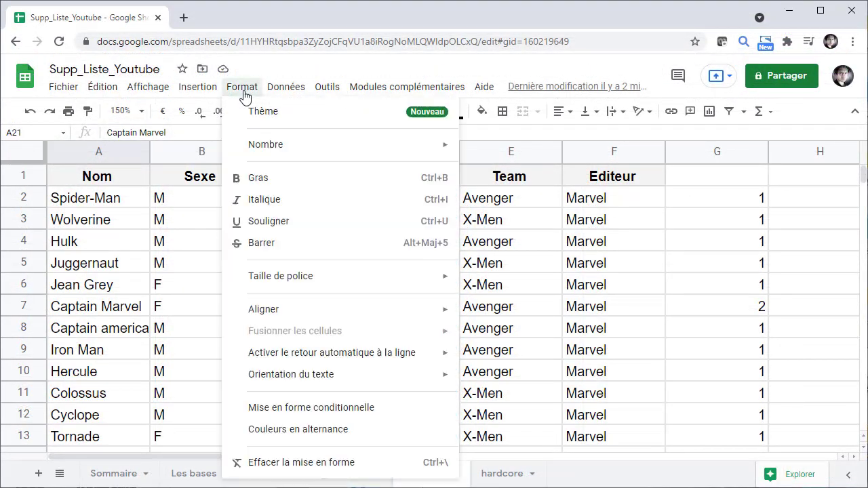
left_click(269, 411)
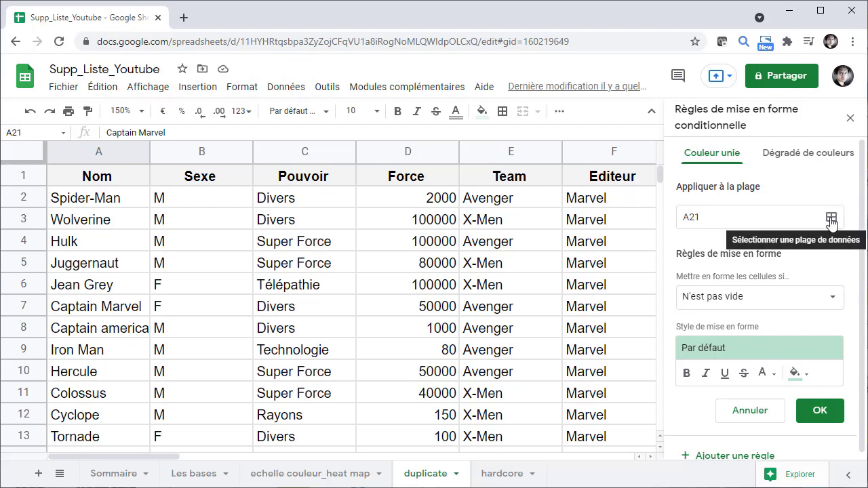
left_click(742, 219)
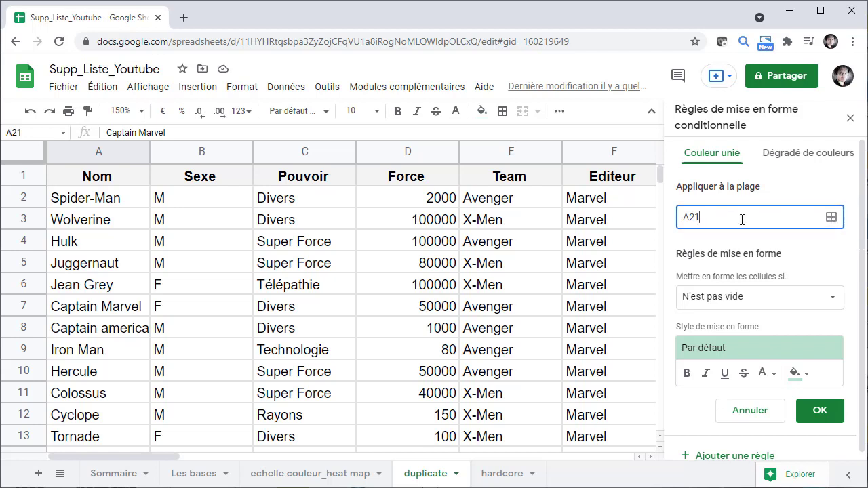
key("BackSpace")
key("BackSpace")
type("2:A21")
left_click(832, 303)
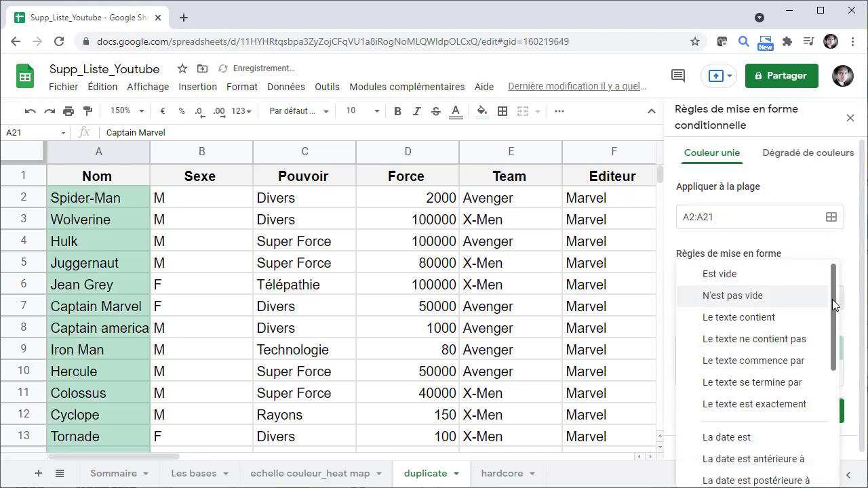
scroll(824, 367, "down", 5)
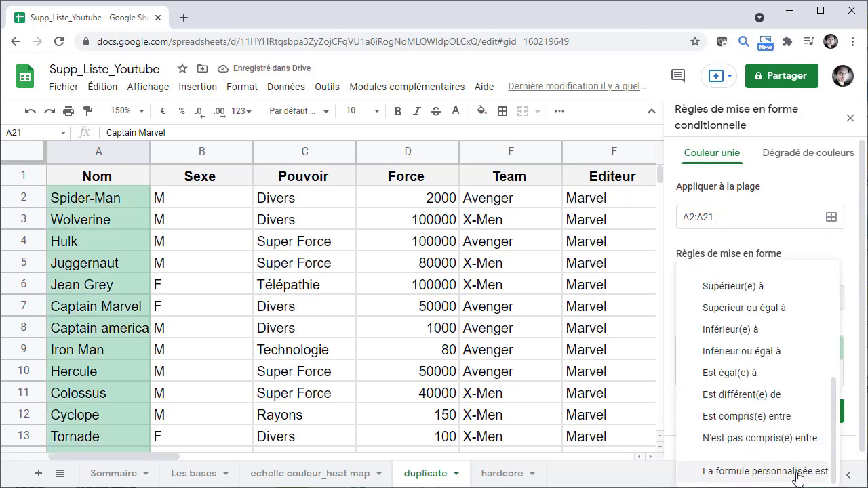
left_click(802, 478)
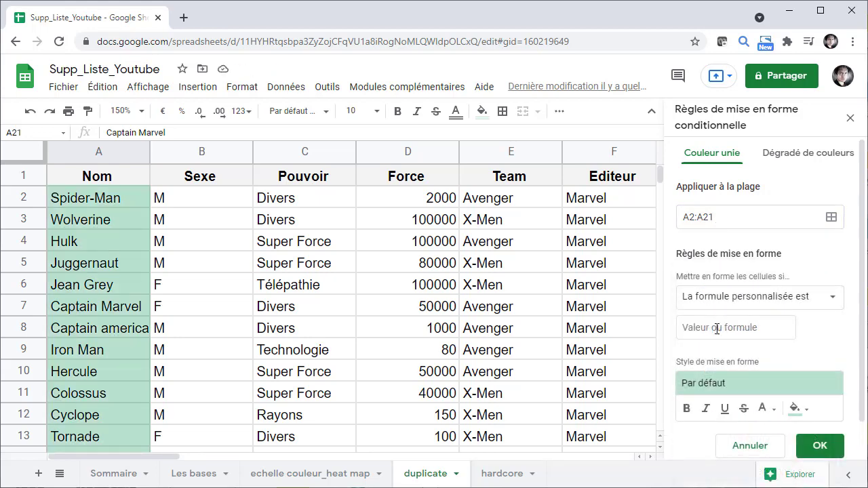
Begin the rule's custom formula as =NB.SI($A$2:$A$21, making both ends of the range absolute.
left_click(716, 329)
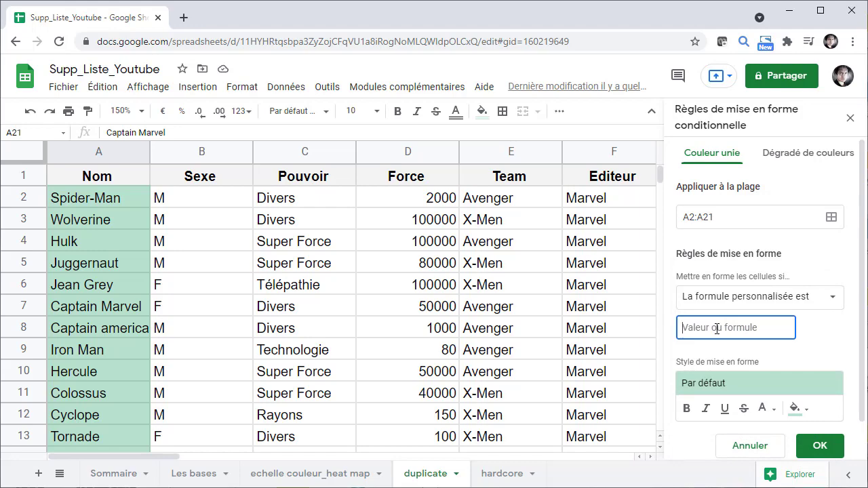
type("=NB")
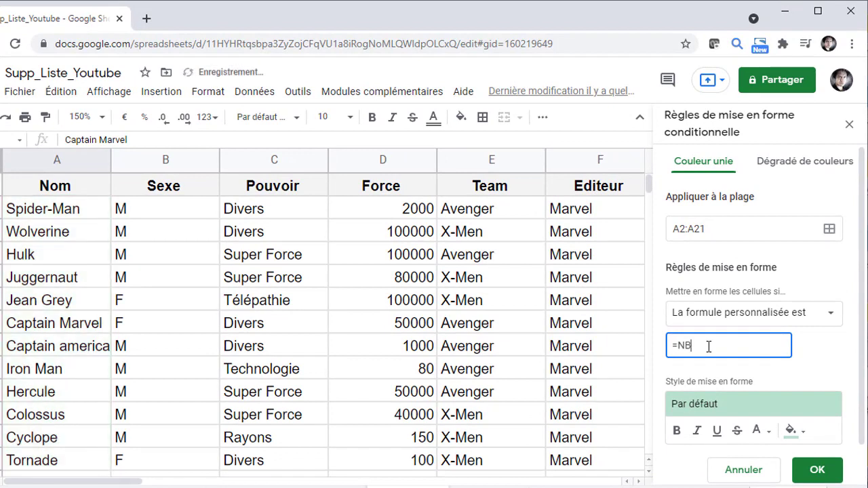
type(".SI(A2")
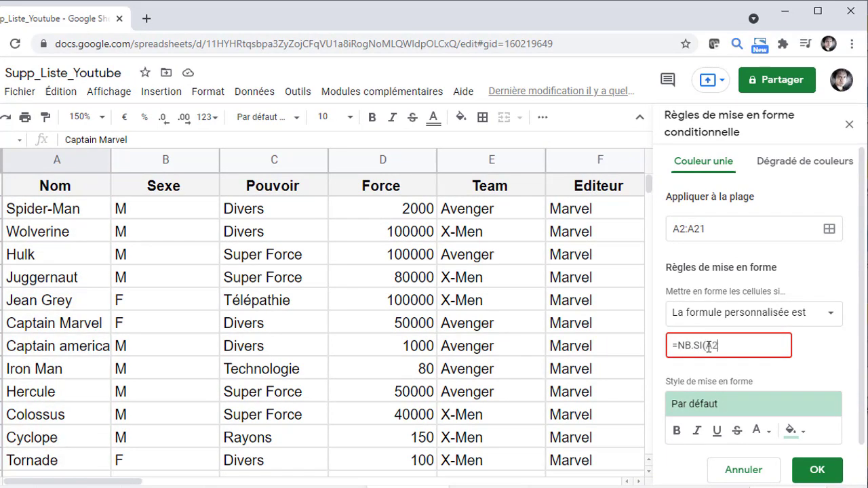
type(":A21")
left_click(708, 346)
type("$")
left_click(726, 346)
type("$")
left_click(733, 346)
type("$")
left_click(748, 346)
type("$21")
left_click(778, 347)
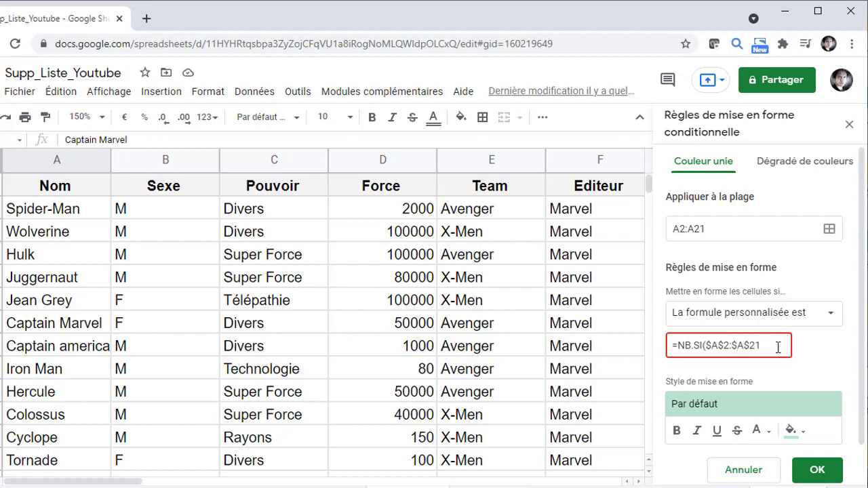
Finish the custom formula as =NB.SI($A$2:$A$21;A2)>1, save the rule and check the highlighting throughout the name list.
type(";A2")
type(")")
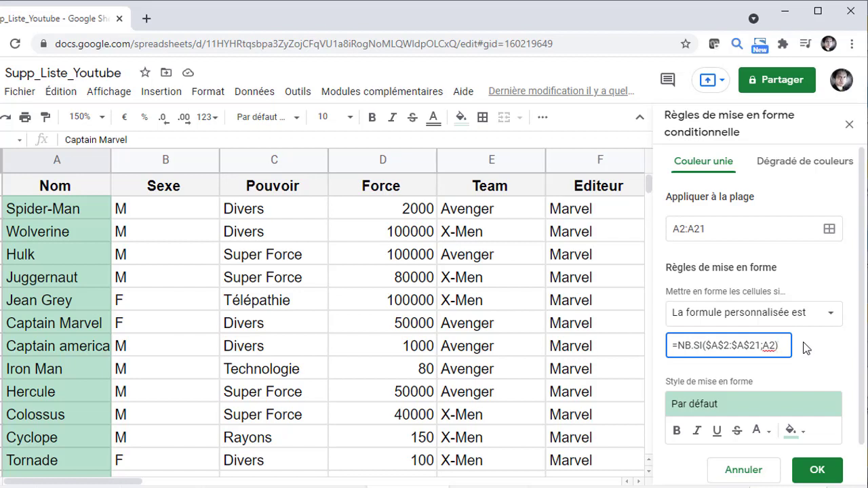
type(">1")
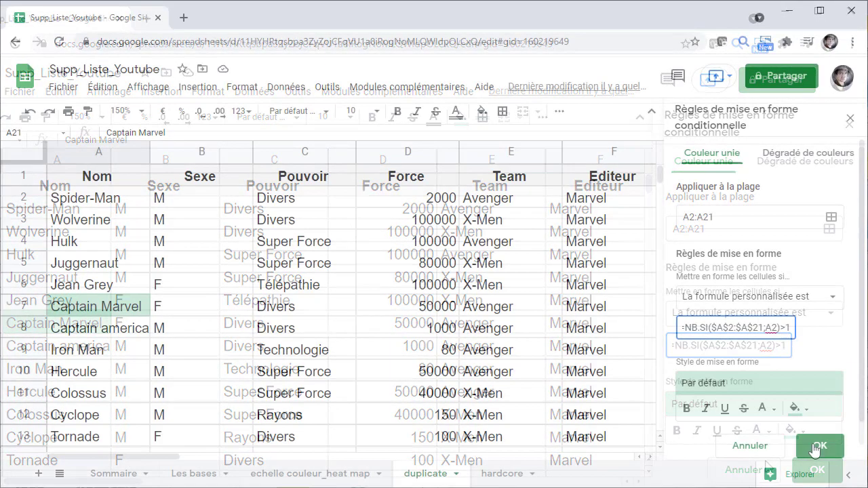
left_click(818, 447)
scroll(265, 312, "down", 5)
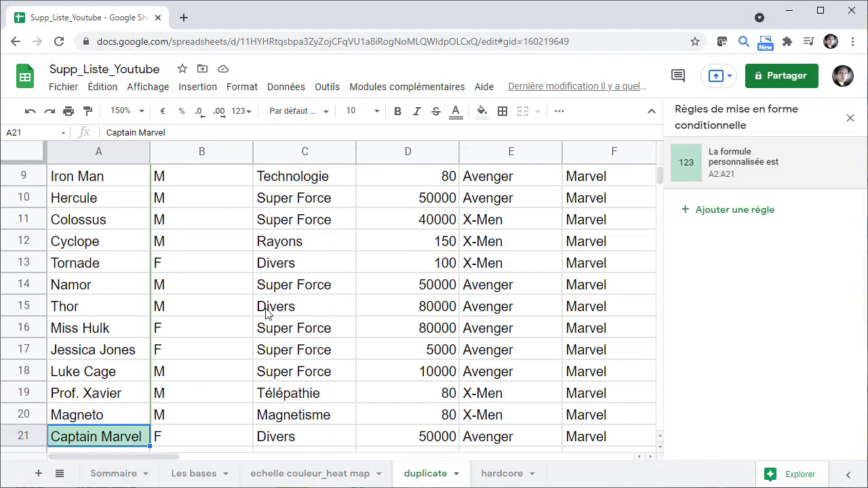
scroll(266, 312, "up", 3)
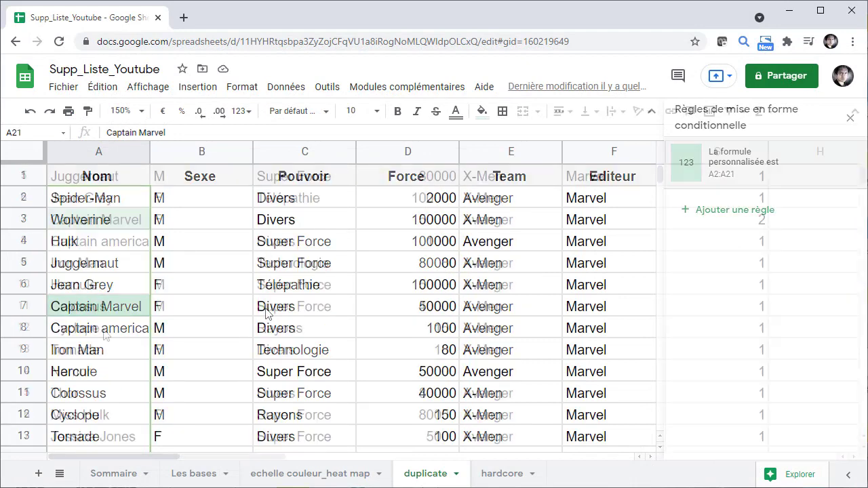
Test the duplicate rule by replacing the name in A12 with Hulk and checking the list.
left_click(103, 330)
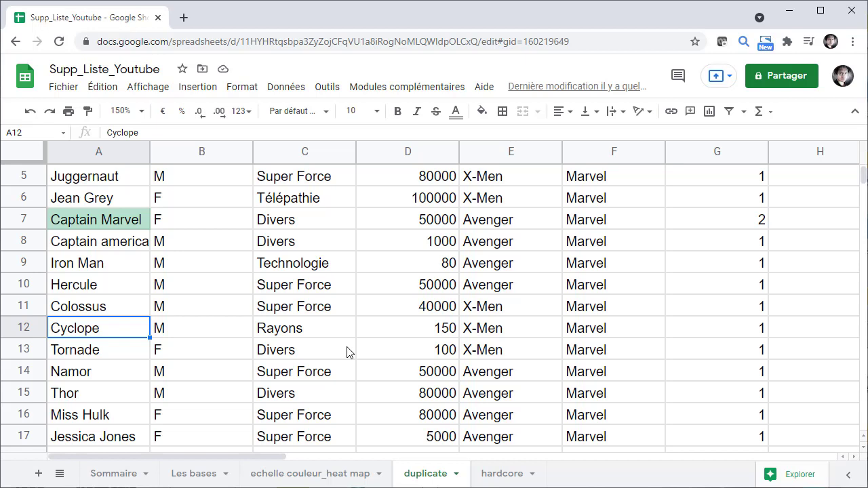
type("H")
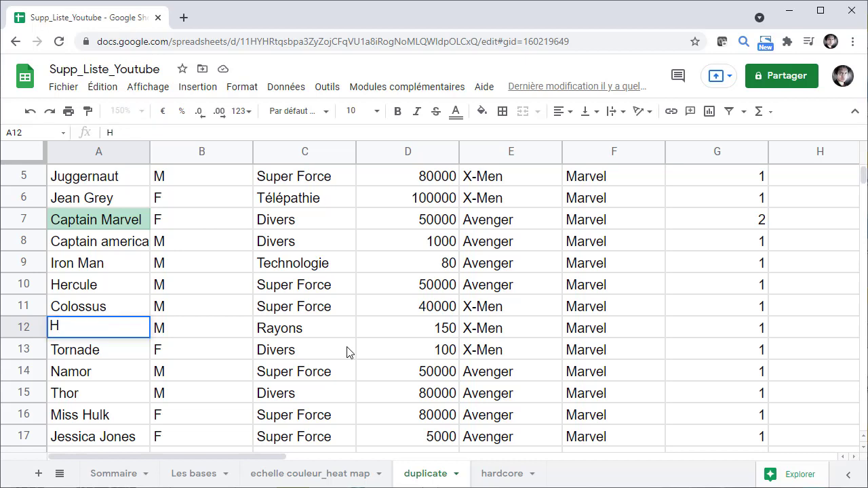
type("ul")
key("Return")
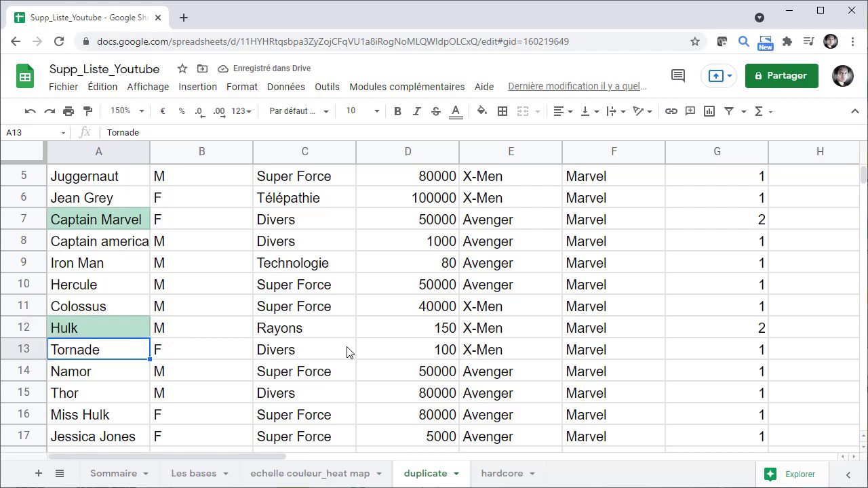
scroll(134, 341, "up", 3)
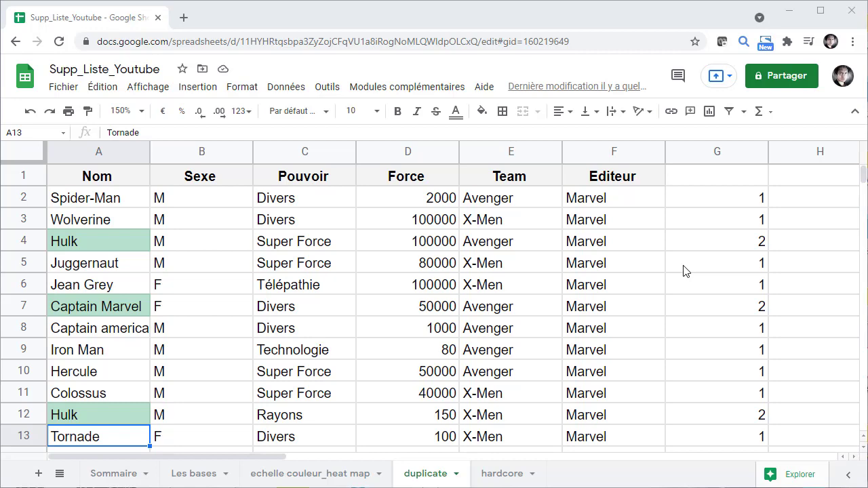
On the hardcore sheet, start a CHERCHE formula in G5, beside the first row of the hero table.
left_click(113, 473)
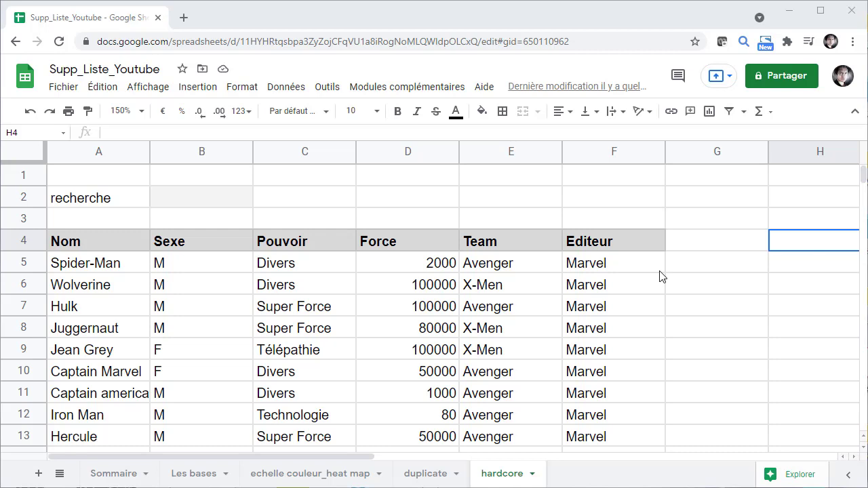
left_click(201, 197)
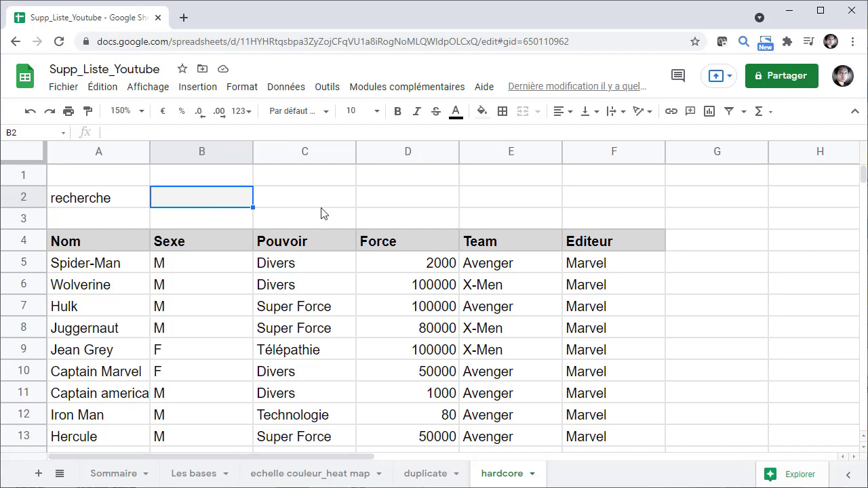
left_click(734, 266)
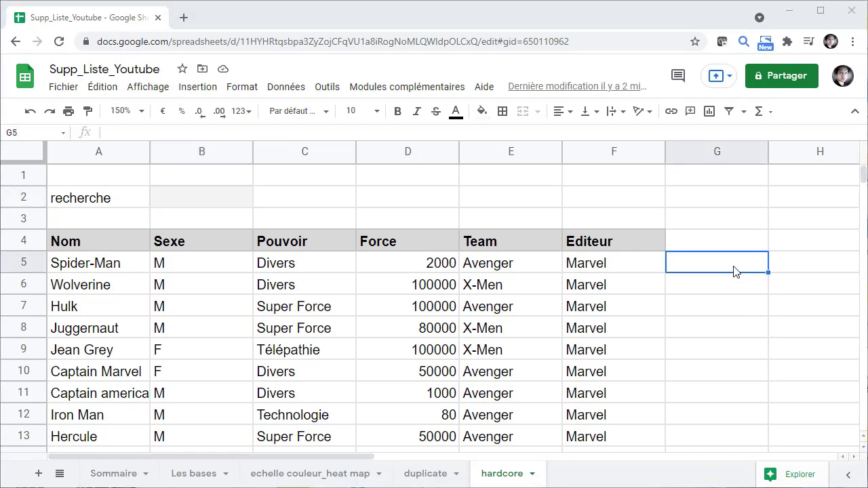
type("=c")
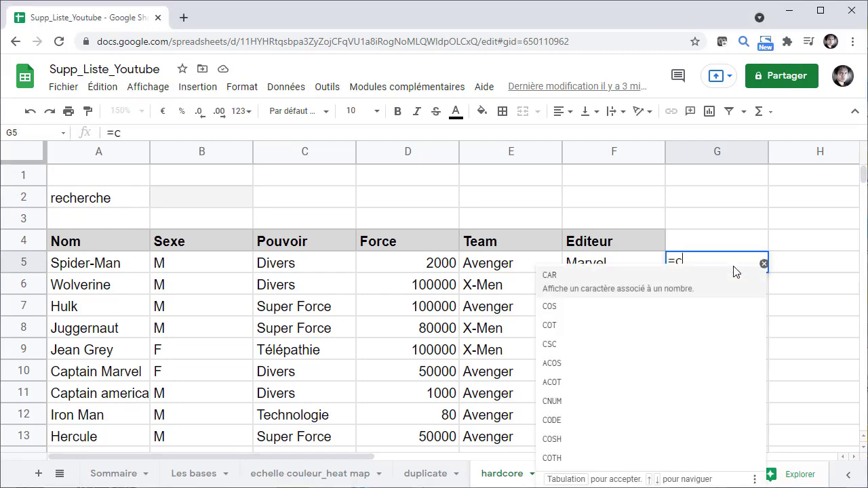
type("he")
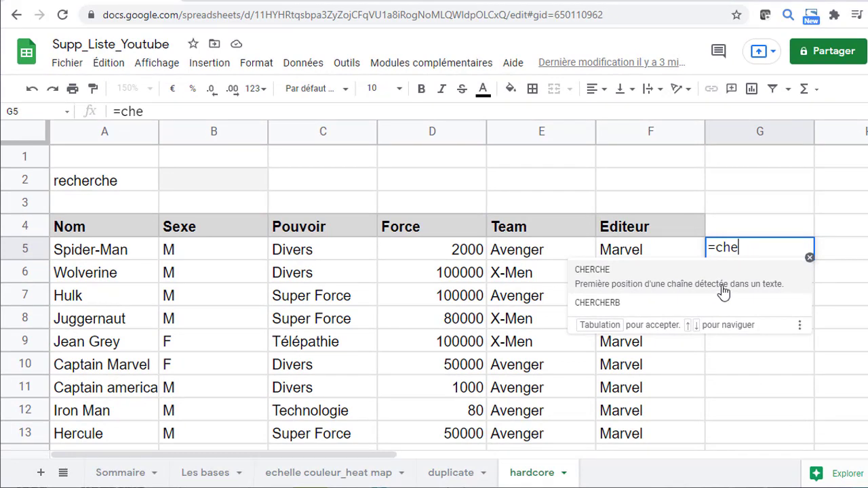
left_click(722, 288)
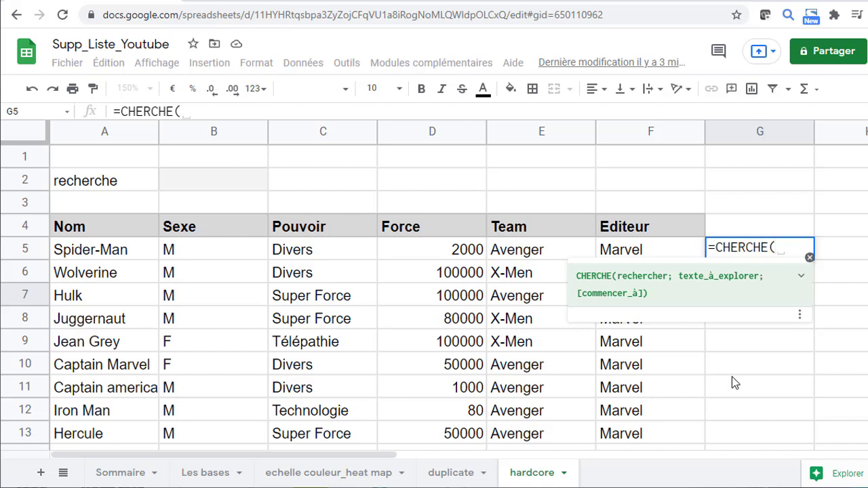
Complete the formula in G5 as =CHERCHE("Hulk";A5) and return to that cell.
type("\"")
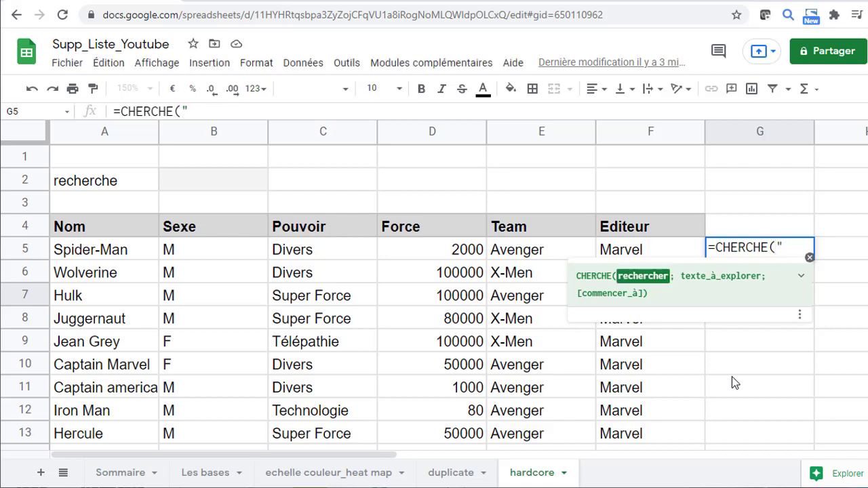
type("Hulk\"")
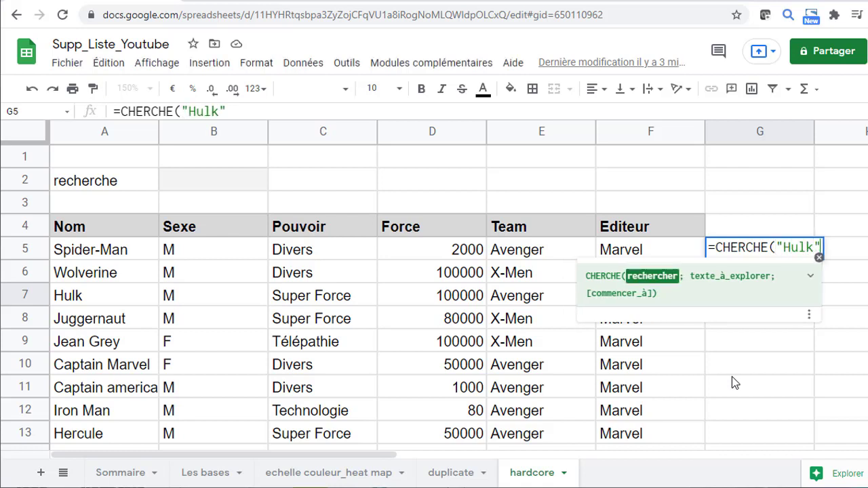
type(";")
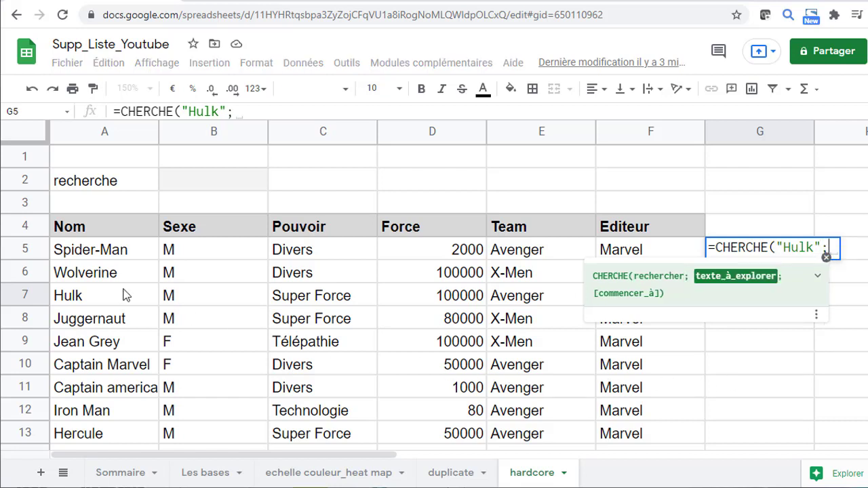
left_click(95, 256)
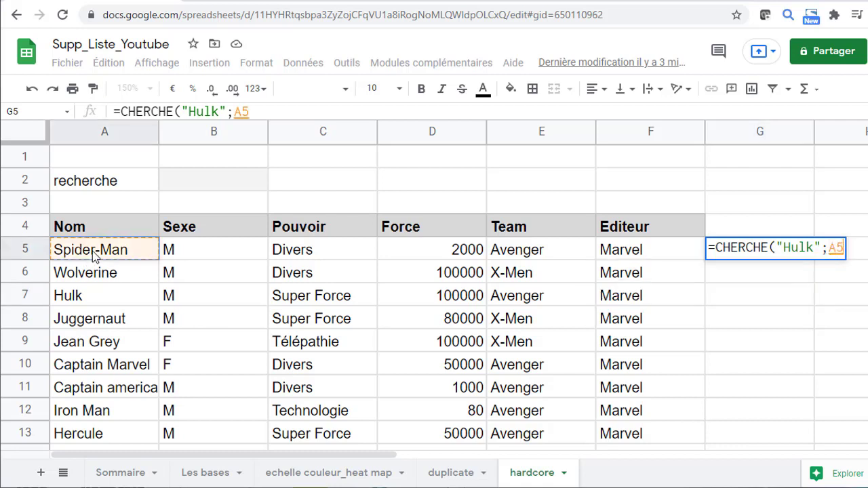
left_click(256, 109)
type(")")
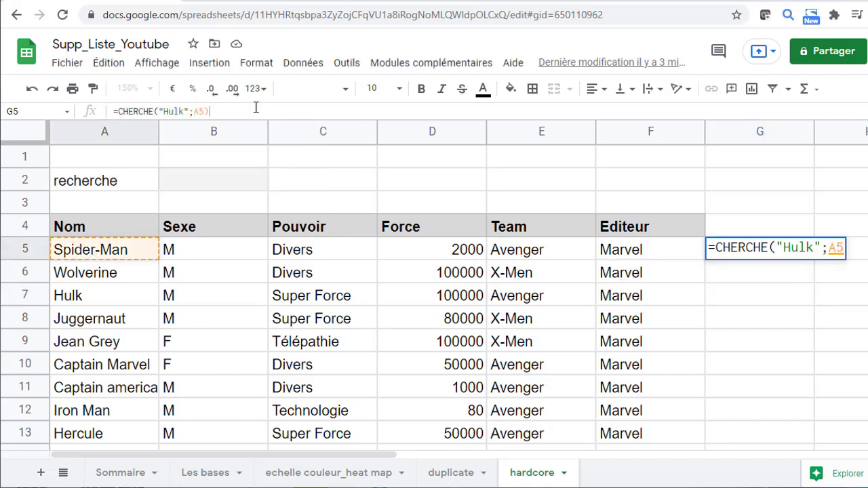
key("Return")
key("Up")
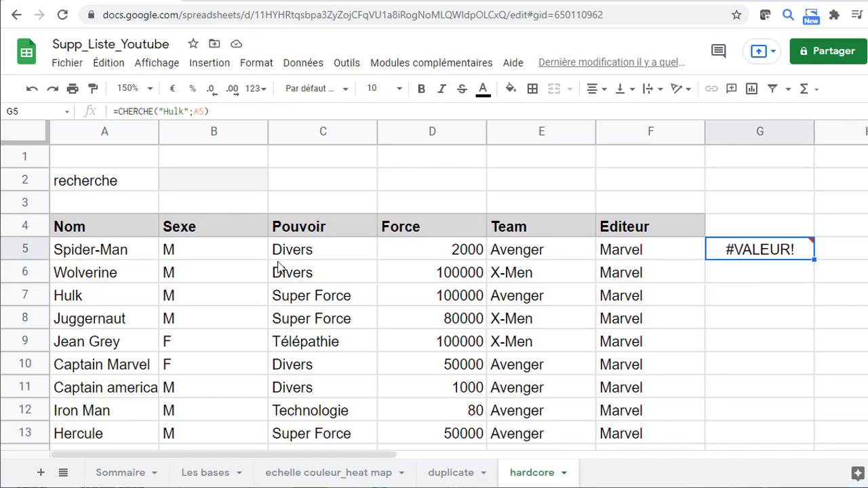
Copy the CHERCHE formula down column G to row 23 and check the results for Hulk and Miss Hulk.
left_click_drag(817, 259, 806, 292)
left_click(780, 296)
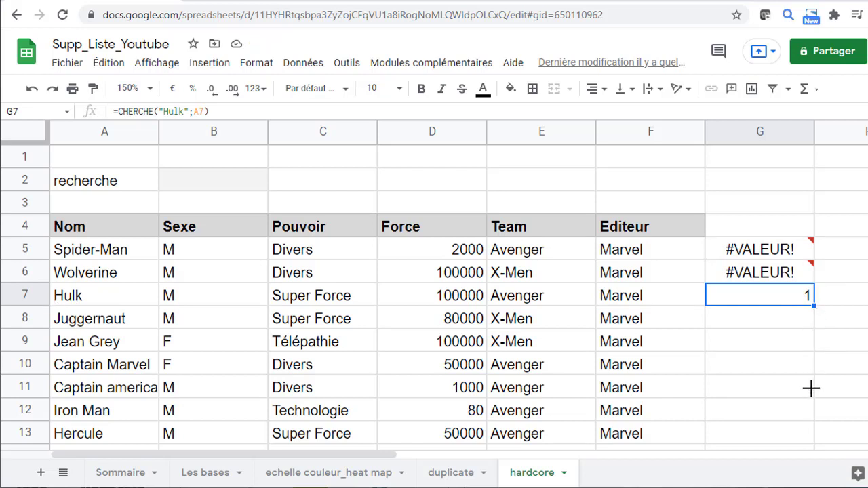
left_click_drag(811, 388, 803, 310)
scroll(777, 326, "down", 1)
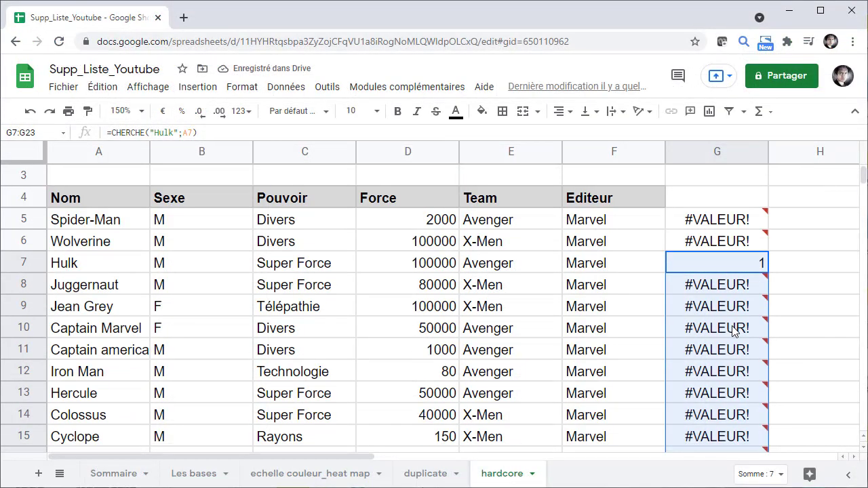
scroll(777, 326, "down", 3)
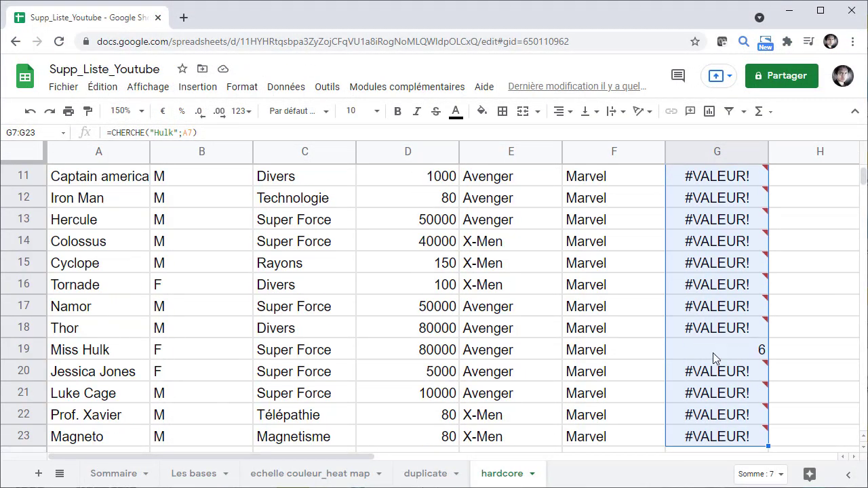
left_click(713, 352)
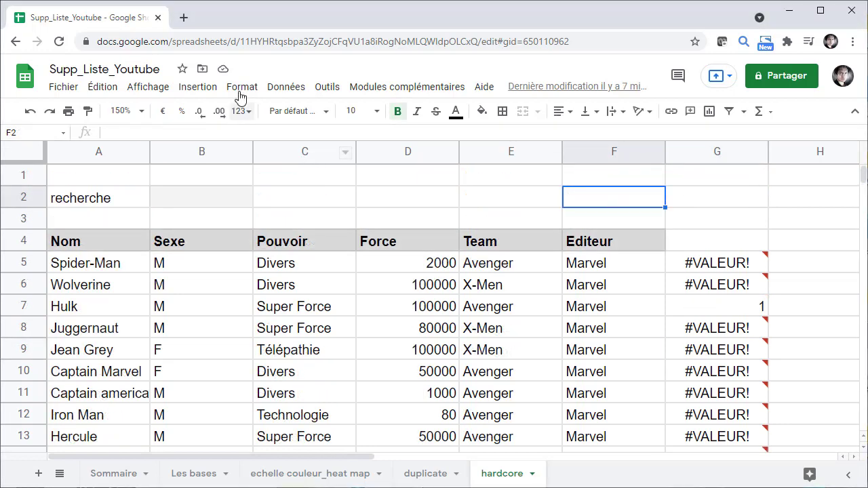
Add a single-colour conditional formatting rule for A5:F23 with the condition "La formule personnalisée est".
left_click(239, 93)
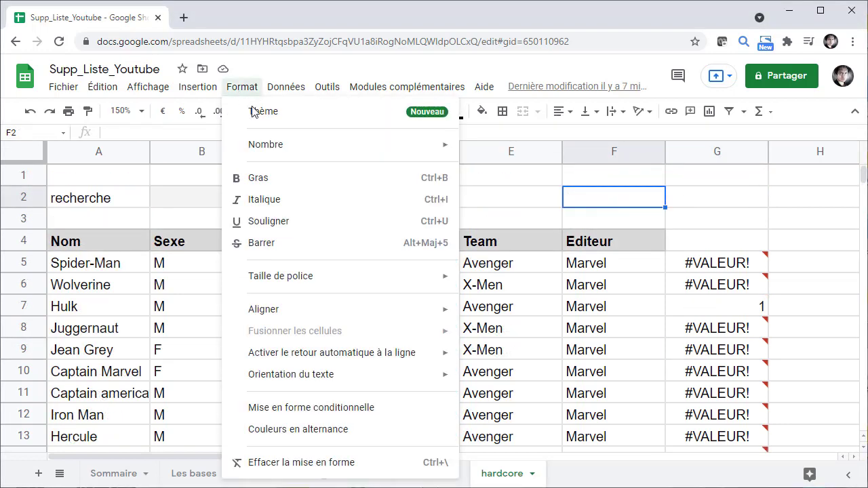
left_click(288, 409)
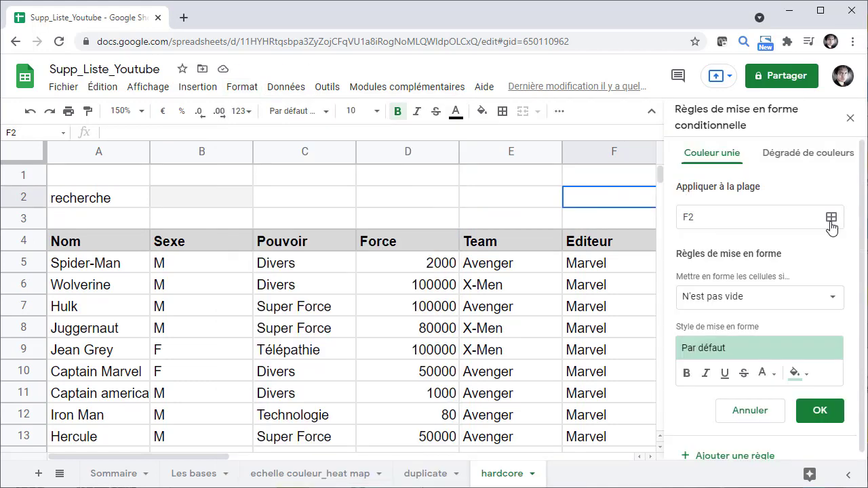
left_click(830, 223)
left_click(380, 261)
key("BackSpace")
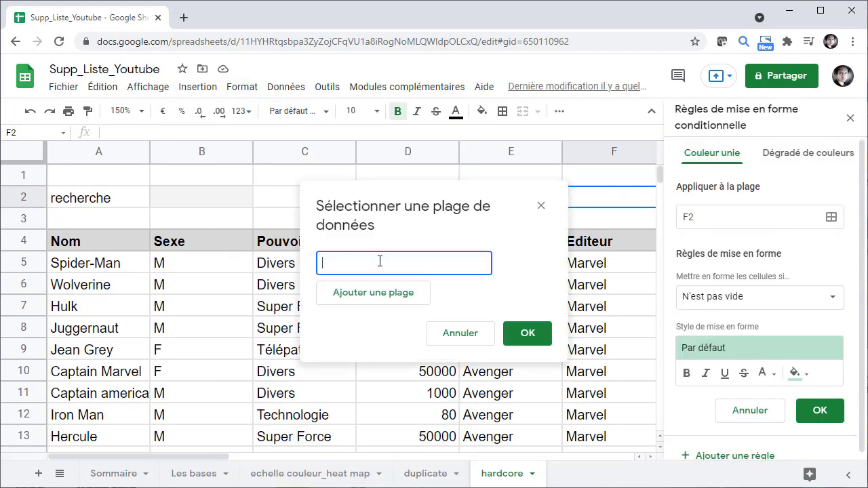
type("A5:F23")
left_click(524, 333)
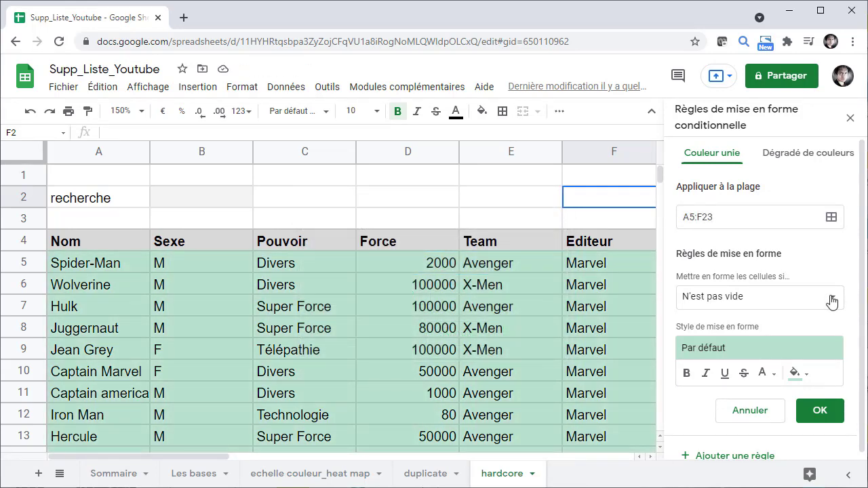
left_click(832, 301)
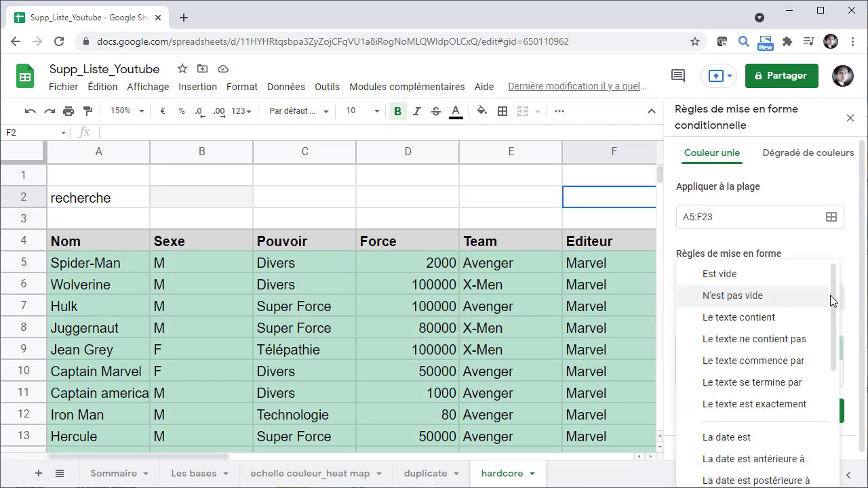
left_click_drag(833, 301, 823, 411)
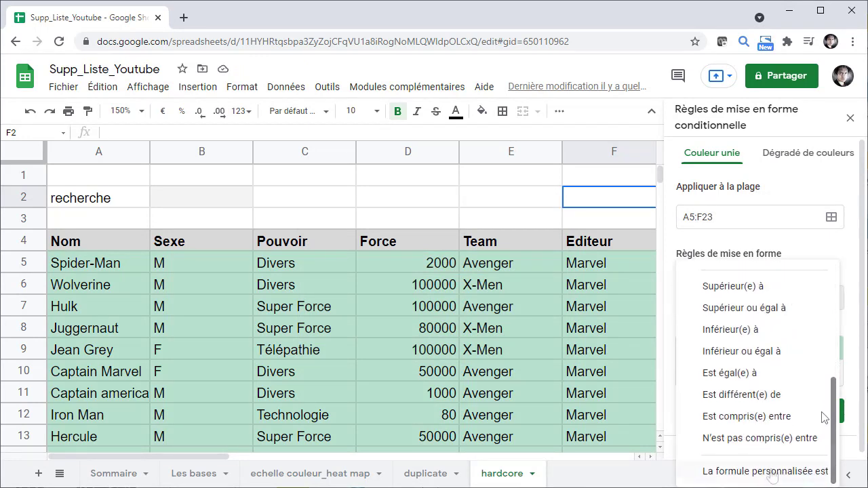
left_click(772, 479)
Enter the rule's custom formula as =CHERCHE($B$2;A5)>0, with an absolute reference to the search cell.
left_click(709, 328)
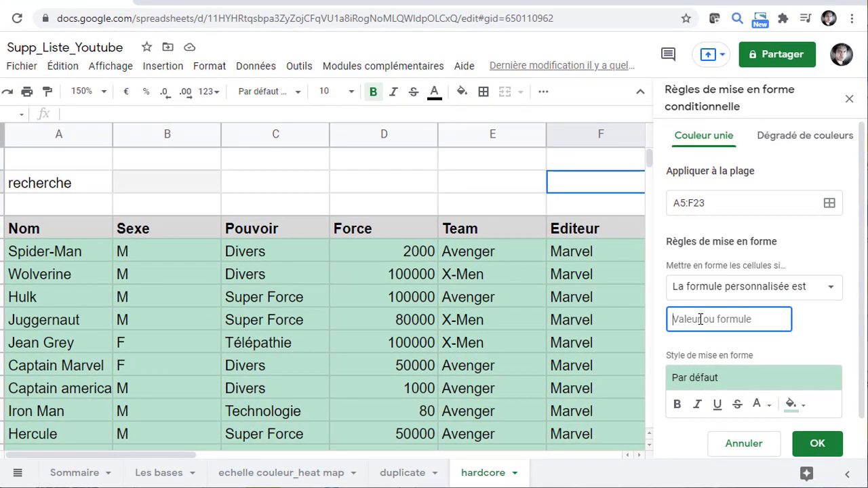
type("=CHERCHE(")
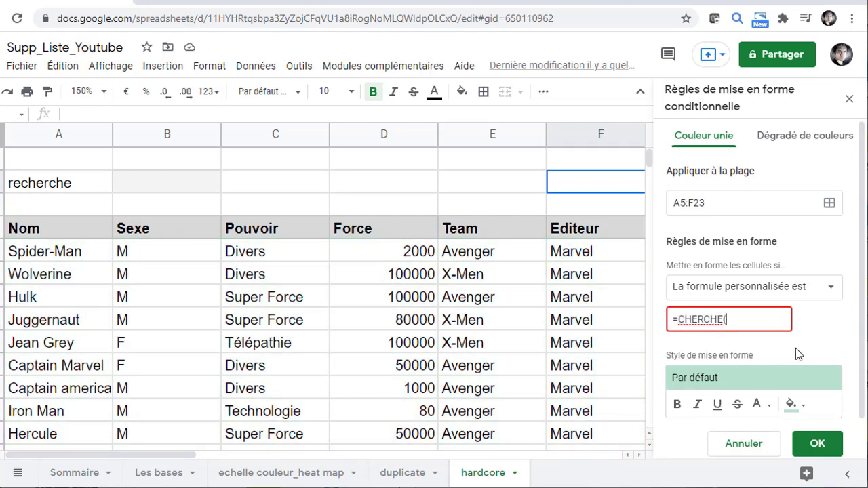
type("B2")
type("$2")
left_click(727, 318)
type("$2")
left_click(757, 318)
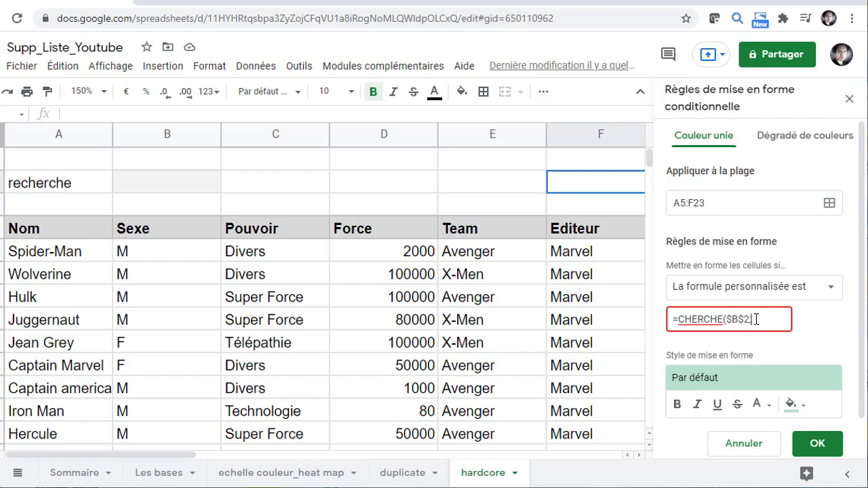
key("BackSpace")
type(";A5")
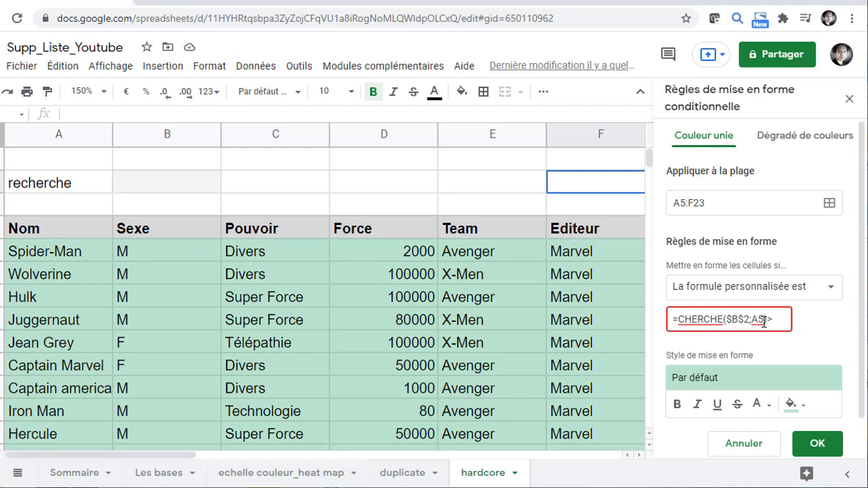
type(">0")
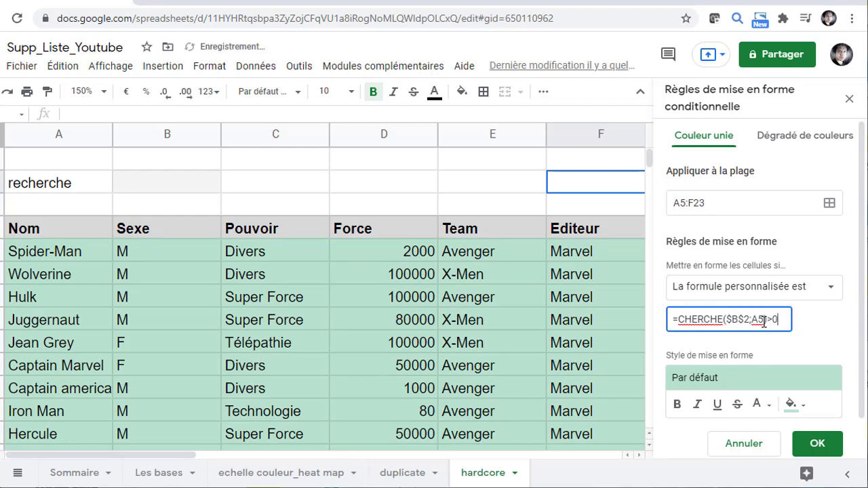
Fix the column of the searched cell so the formula reads =CHERCHE($B$2;$A5)>0, then save the rule and close the rules.
left_click(750, 320)
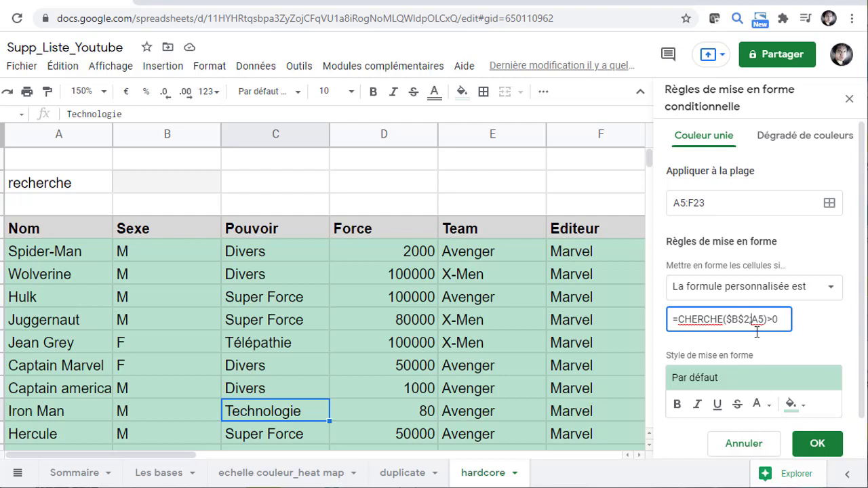
type("$")
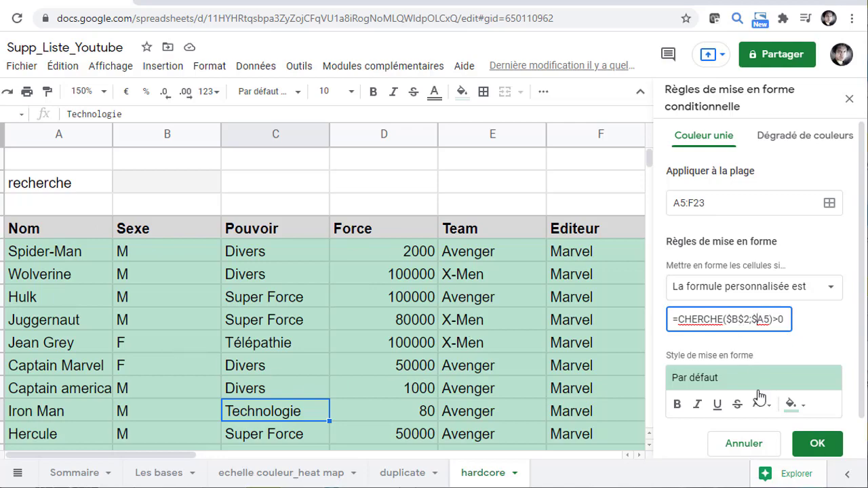
left_click(812, 443)
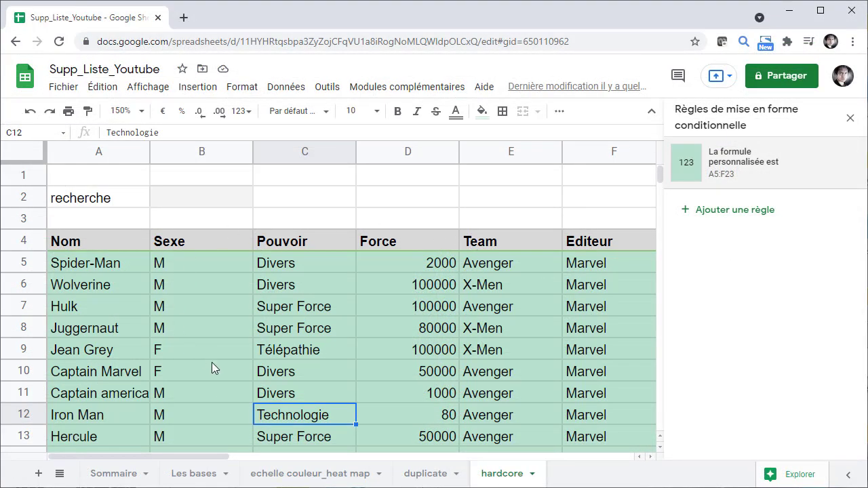
key("Escape")
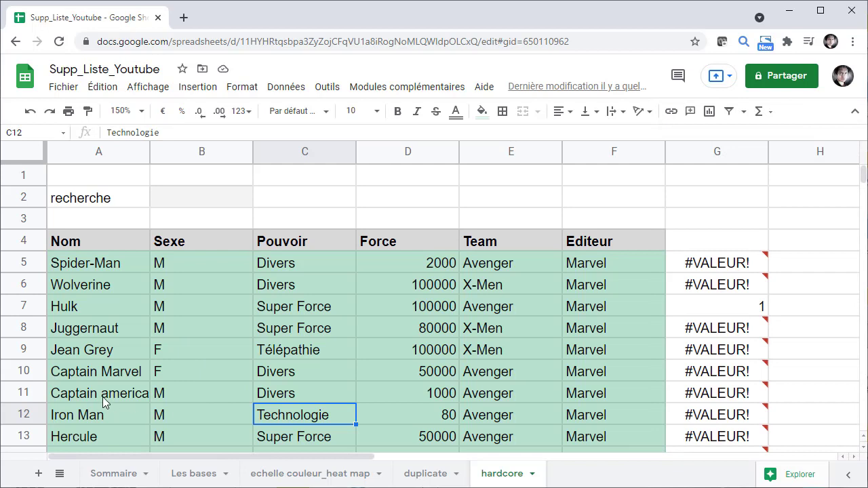
Test the search-driven rule by entering Hulk in the search cell B2 and checking the highlighted rows.
left_click(193, 201)
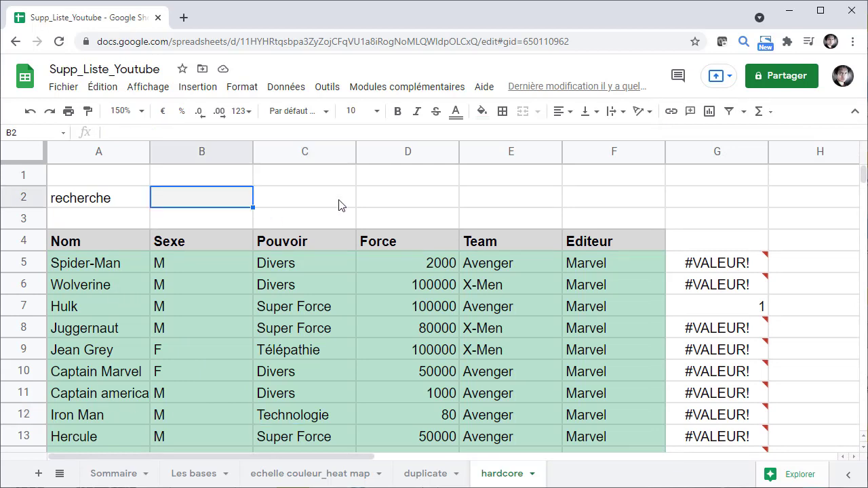
type("Hulk")
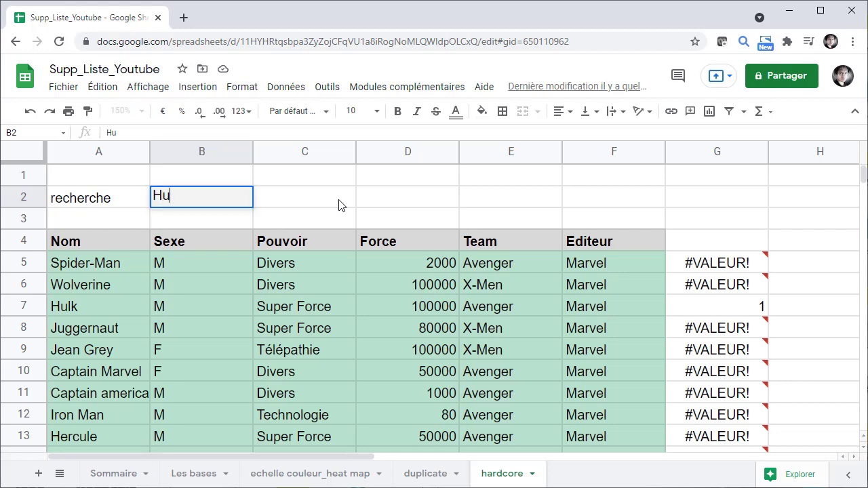
key("Return")
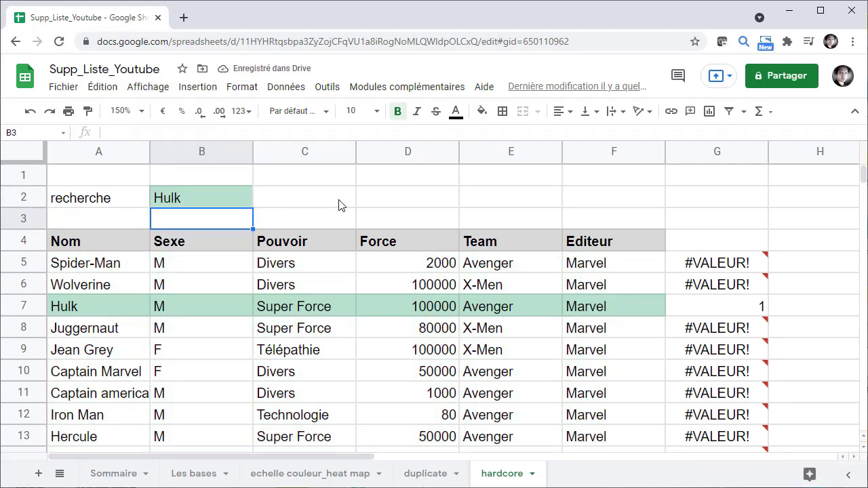
left_click(229, 197)
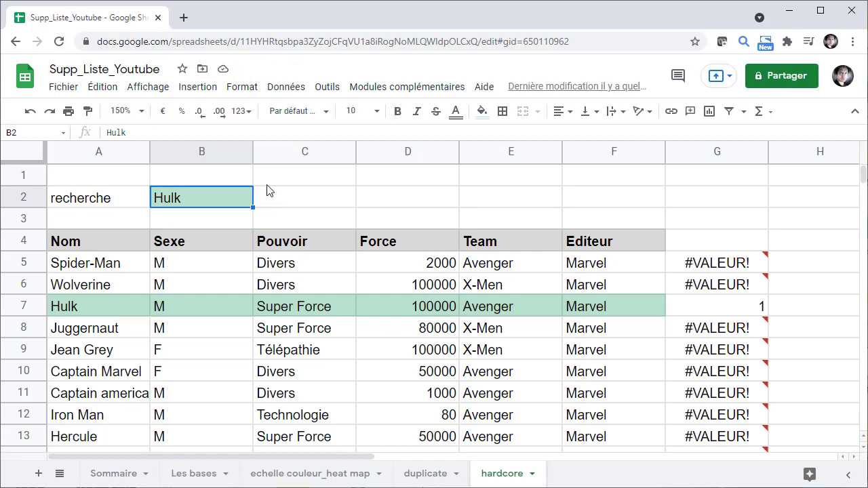
Add data validation to search cell B2 with a dropdown list created from the name range A5:A23, and save it.
left_click(293, 91)
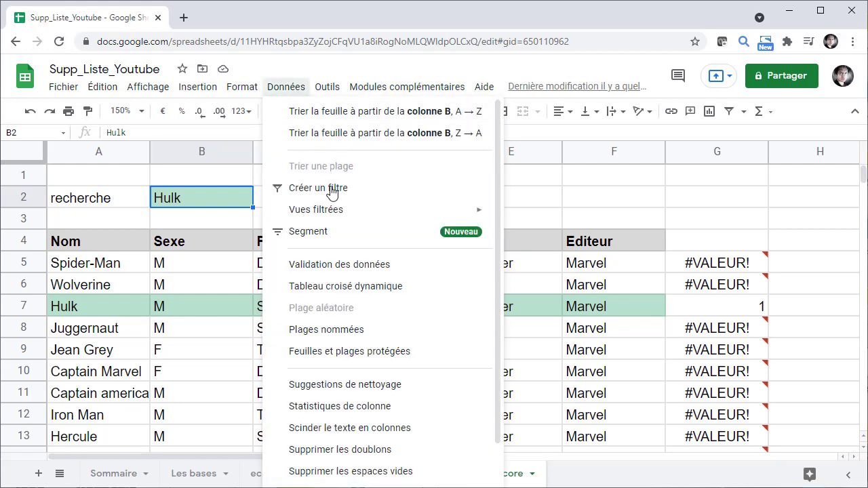
left_click(340, 269)
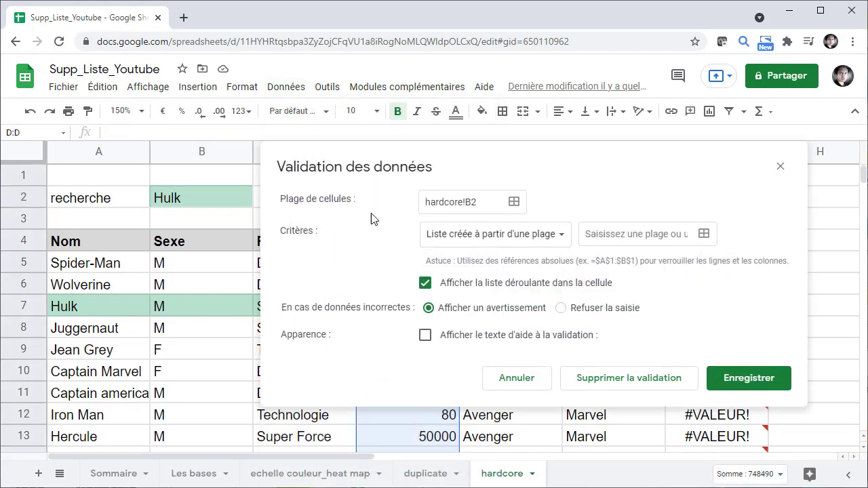
left_click(491, 204)
left_click(601, 236)
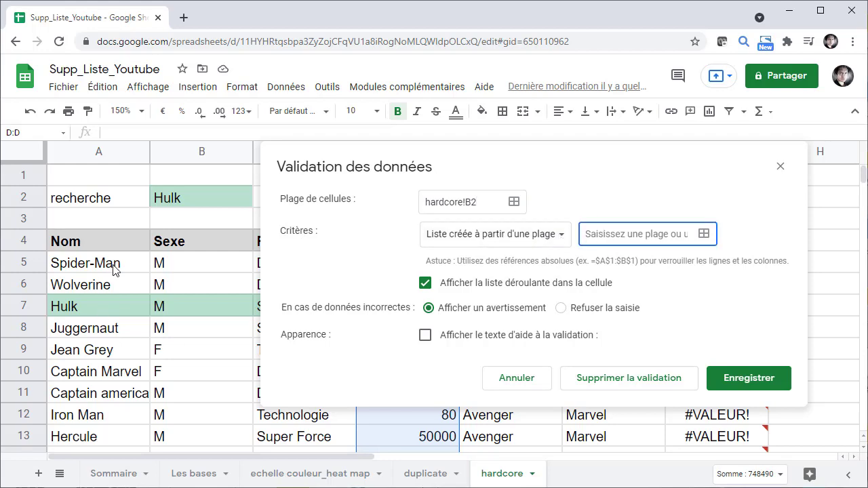
left_click_drag(114, 270, 113, 340)
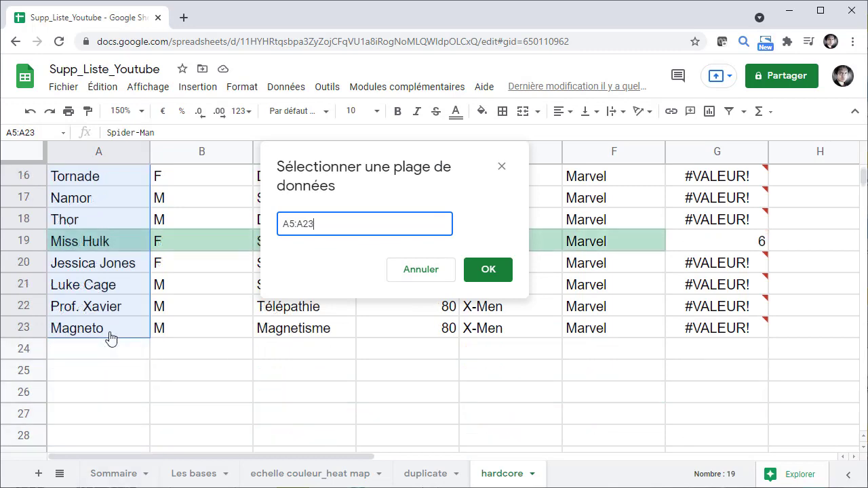
left_click(487, 271)
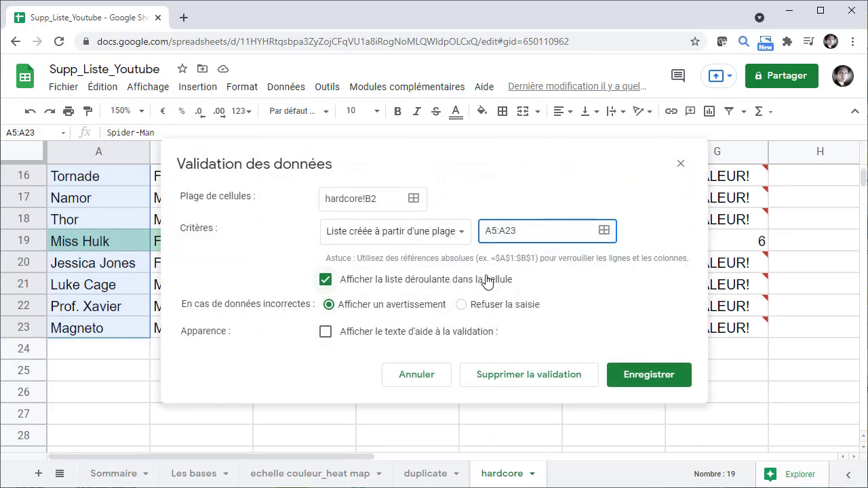
left_click(625, 374)
scroll(221, 269, "up", 5)
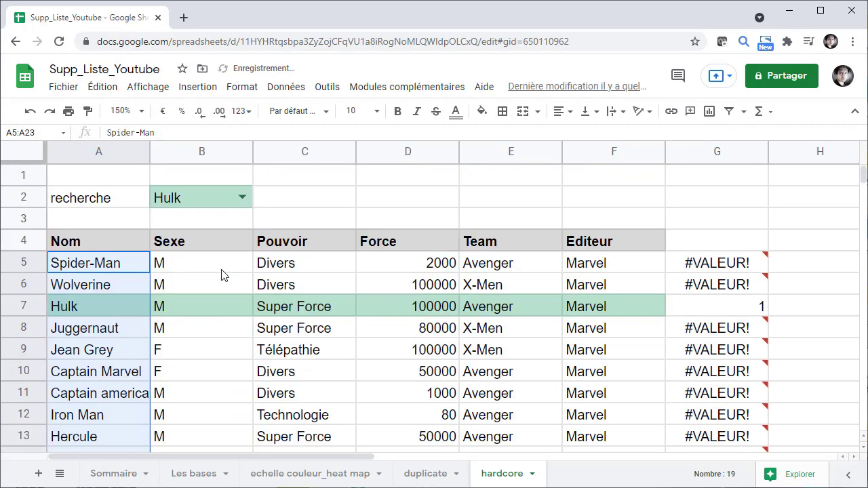
Examine the highlighted rows for Hulk in A7 and Miss Hulk in A19 against the search cell.
left_click(82, 307)
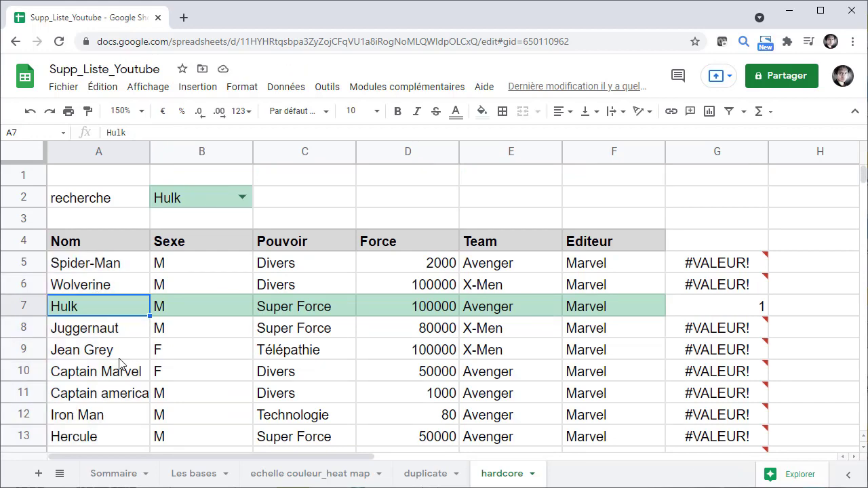
scroll(119, 364, "down", 4)
left_click(105, 351)
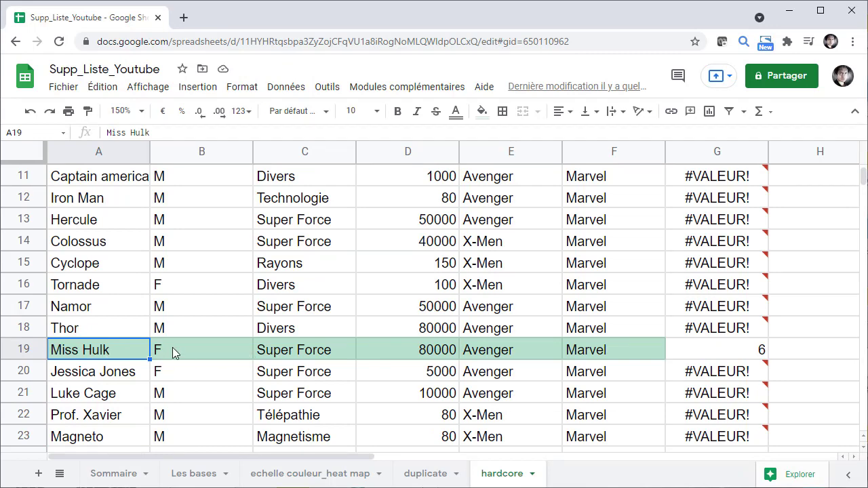
scroll(119, 350, "up", 4)
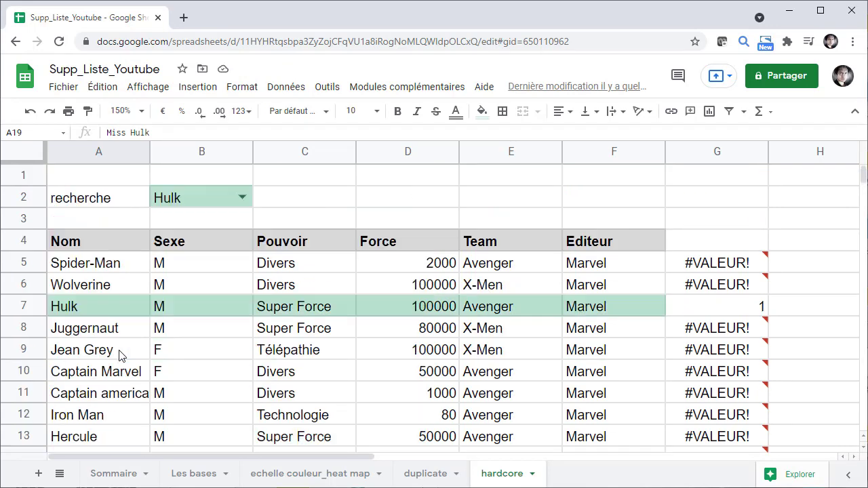
Test the dropdown list in B2 by choosing Captain america and finally Thor, checking which table row is highlighted.
left_click(244, 194)
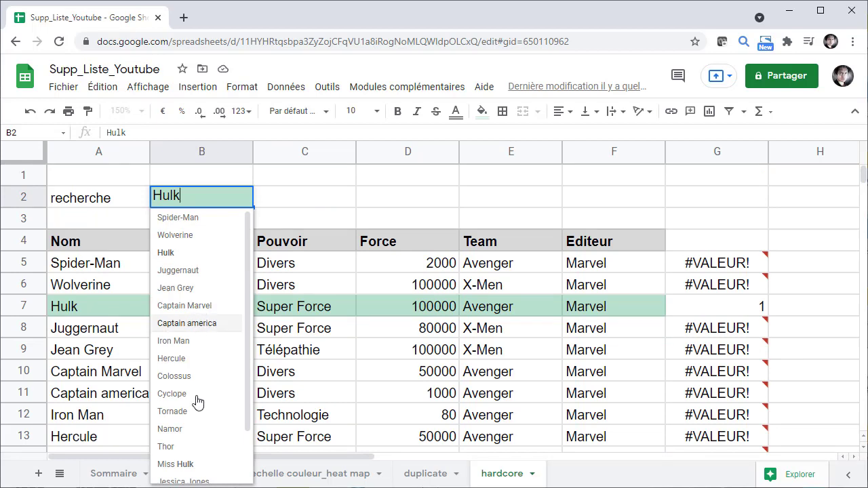
key("Return")
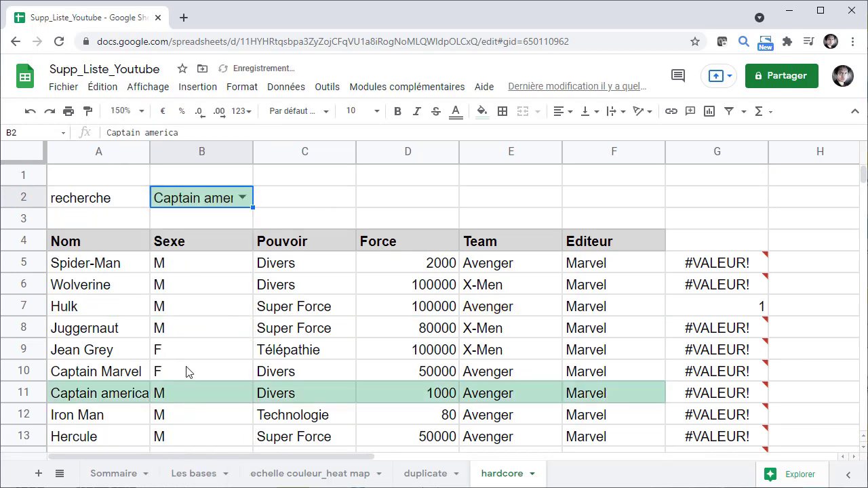
left_click(242, 198)
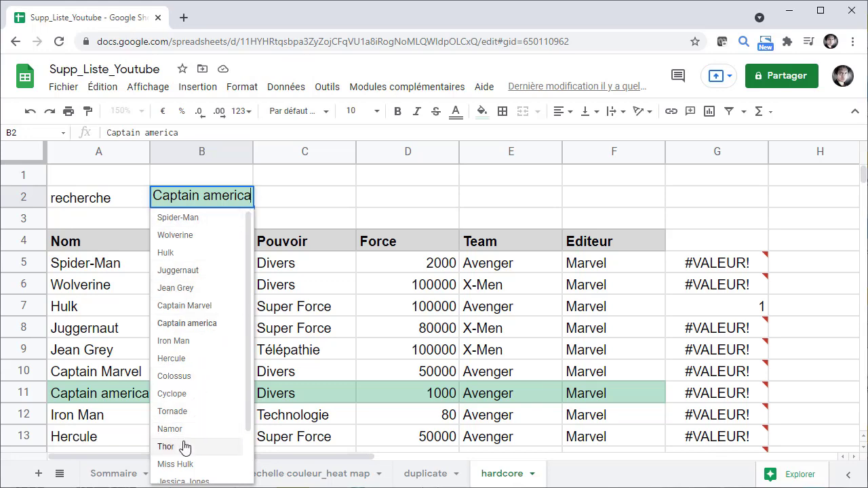
key("Return")
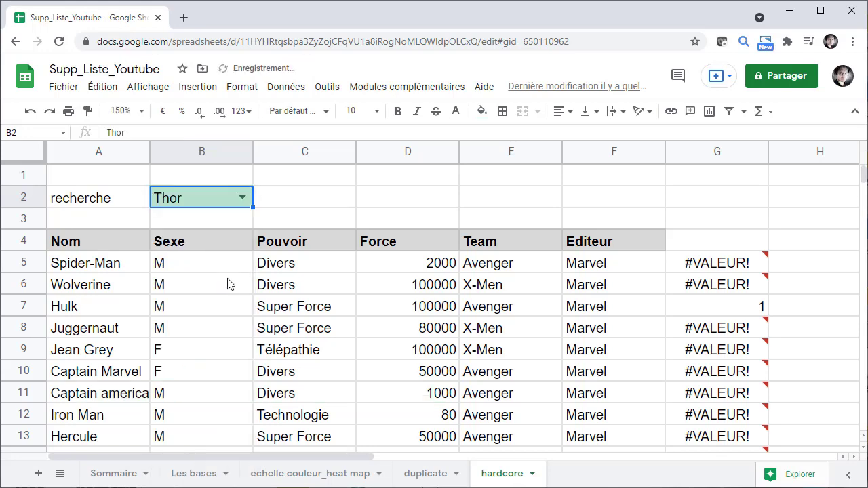
scroll(229, 285, "down", 3)
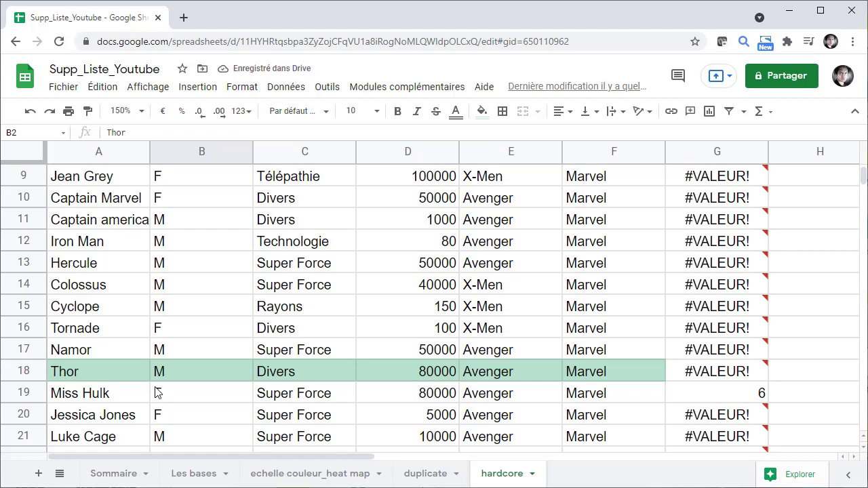